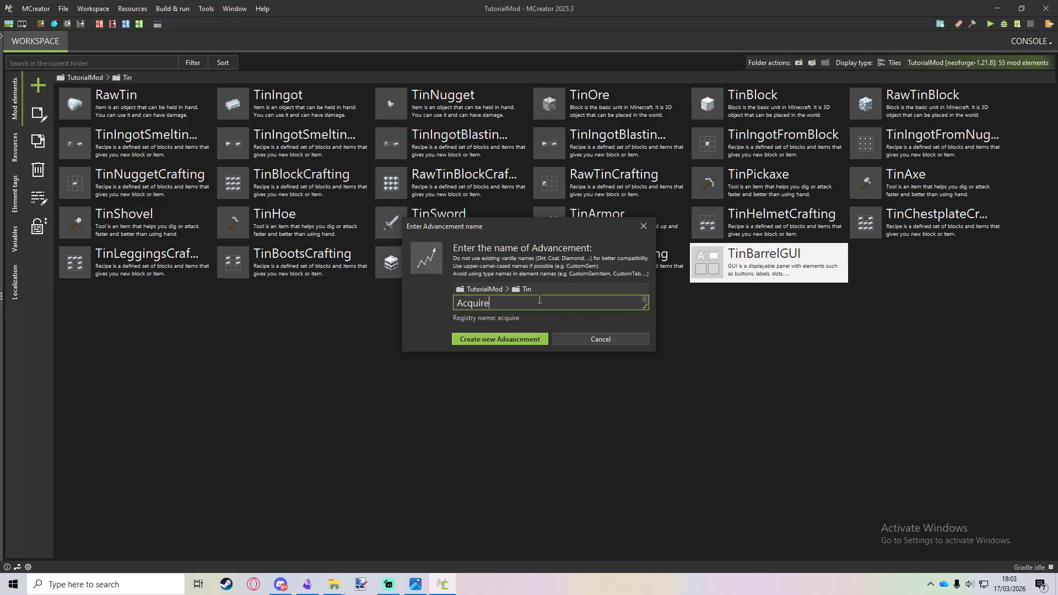
Create a new advancement named AcquireTin and give it the description "Find and Collect Raw Tin"
text(Tin)
click(501, 340)
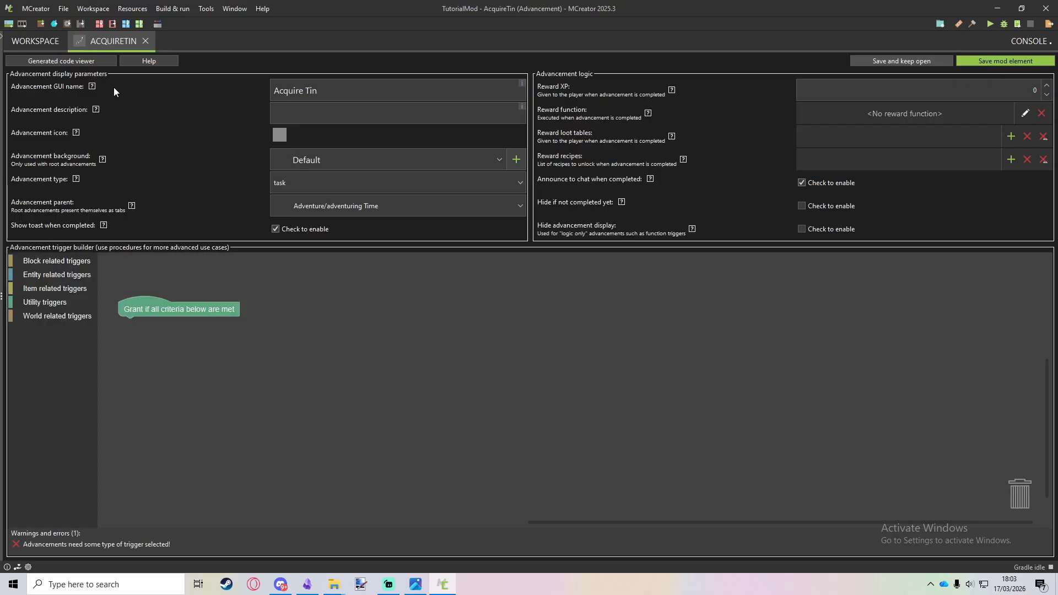
drag(316, 89, 262, 87)
click(319, 112)
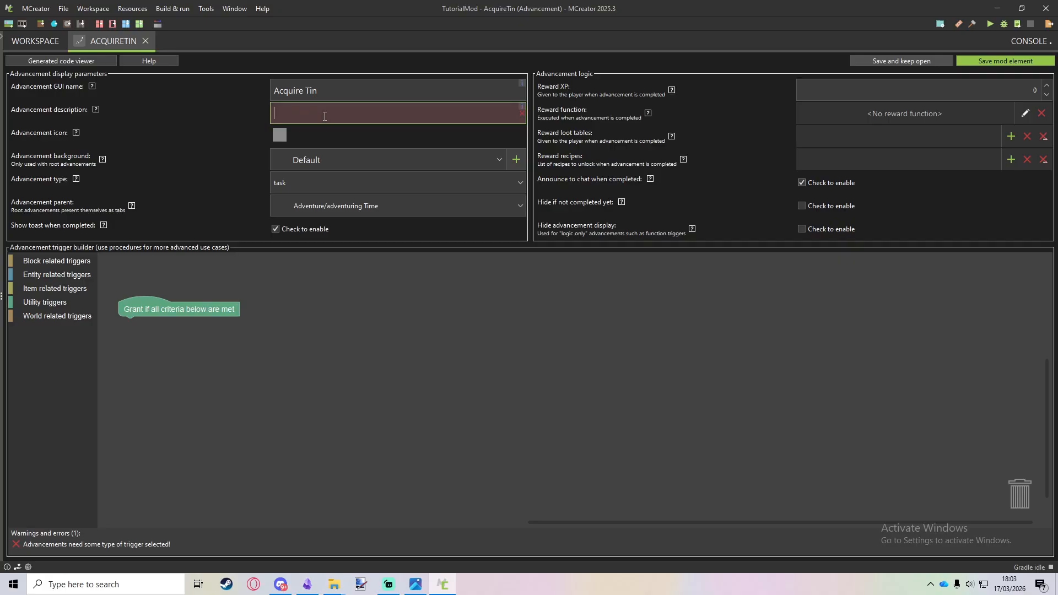
text(Find and Collect Raw Tin)
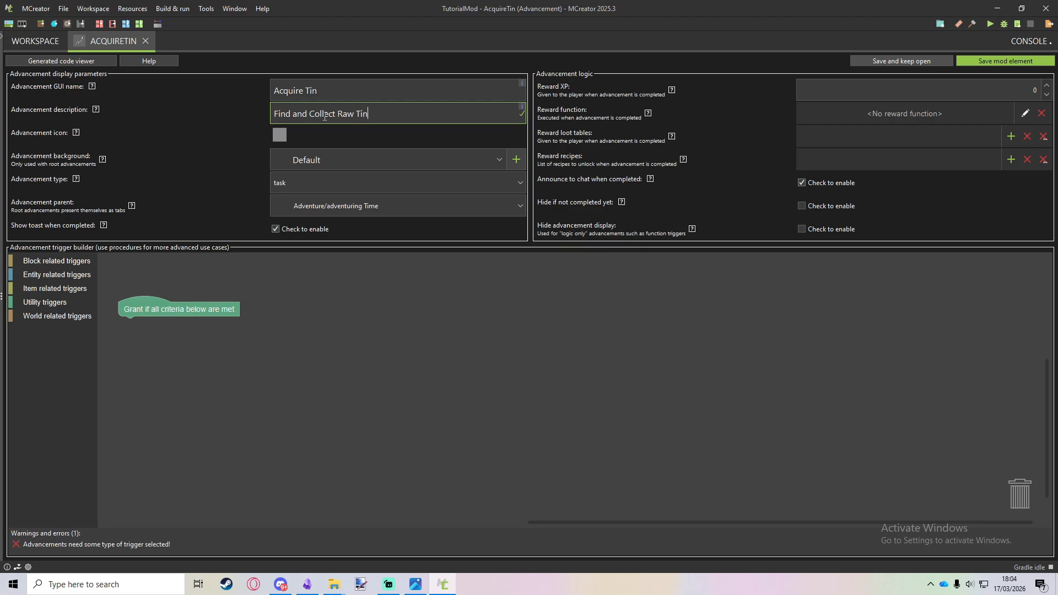
Set the advancement icon to the RawTin item, keeping the Default background and the task type
click(286, 135)
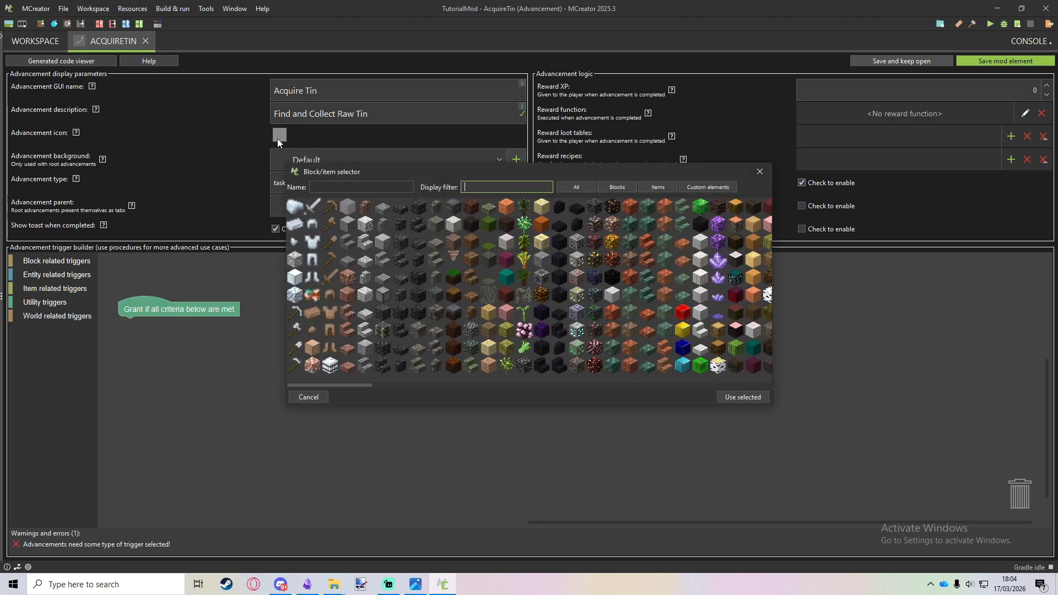
click(294, 208)
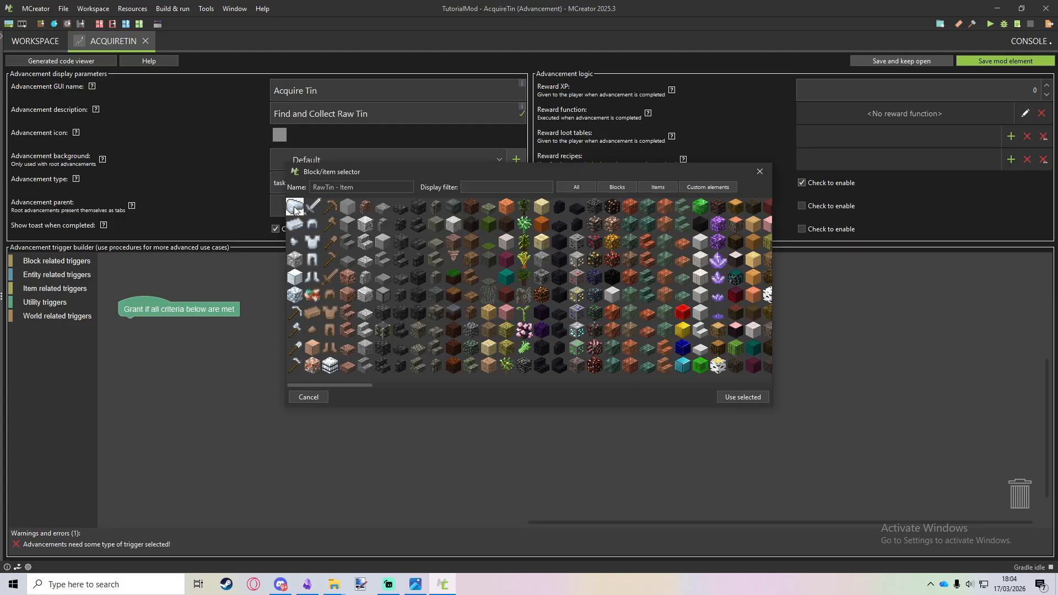
double_click(295, 209)
click(295, 159)
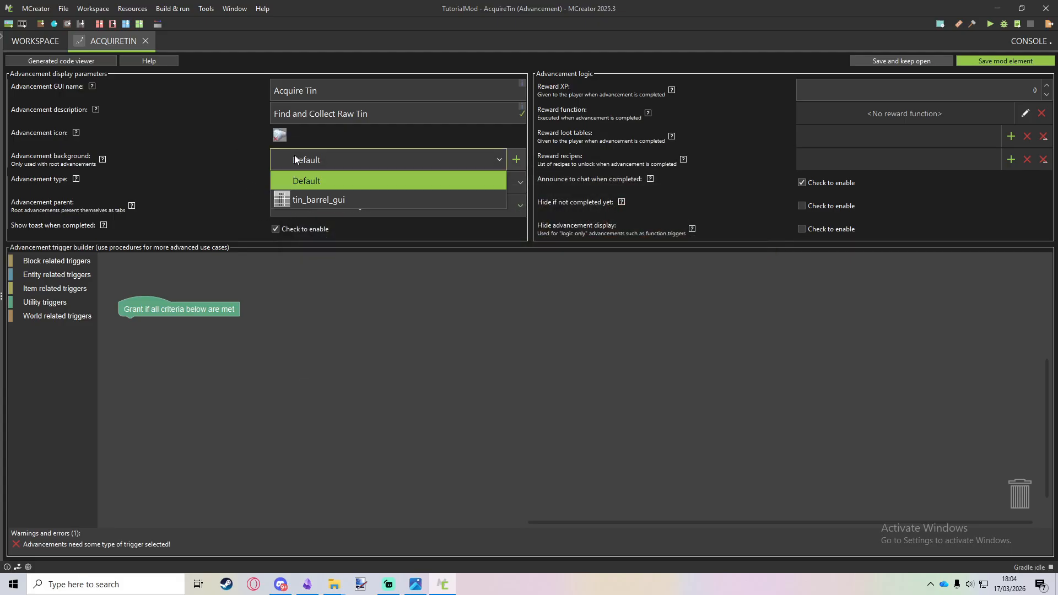
click(295, 159)
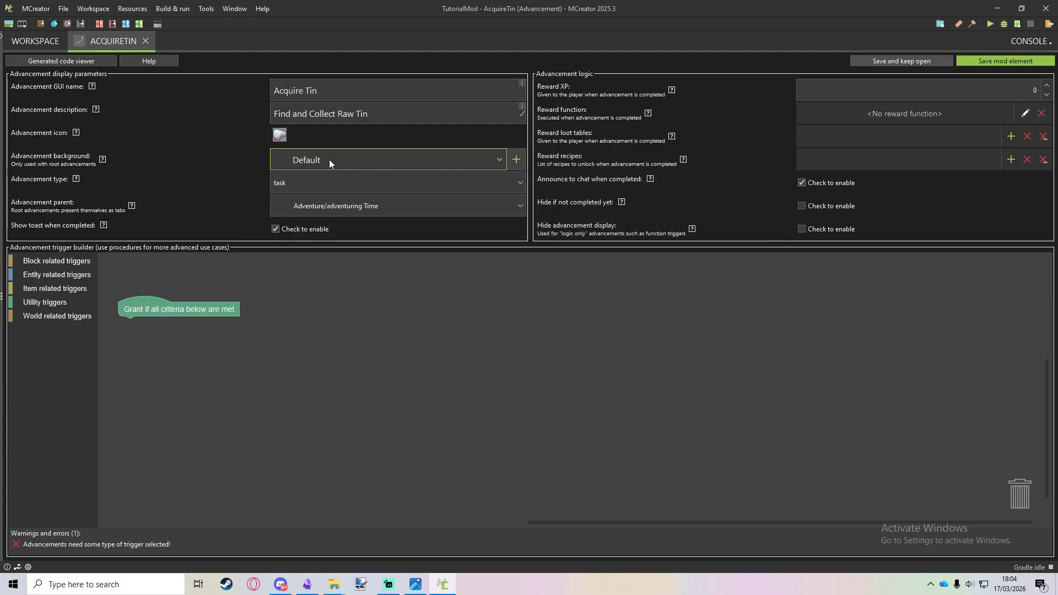
click(325, 185)
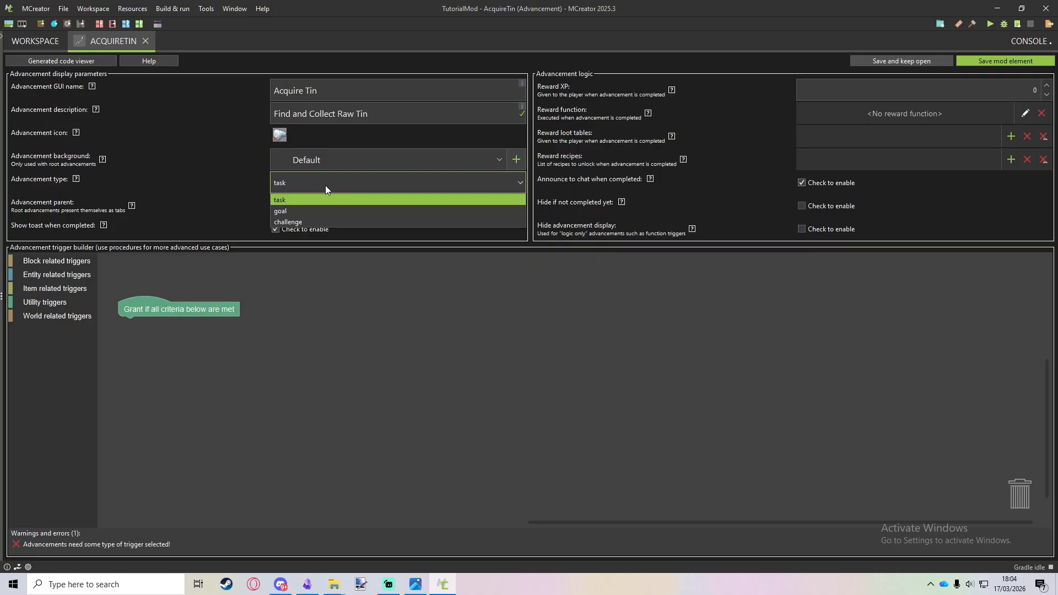
click(296, 200)
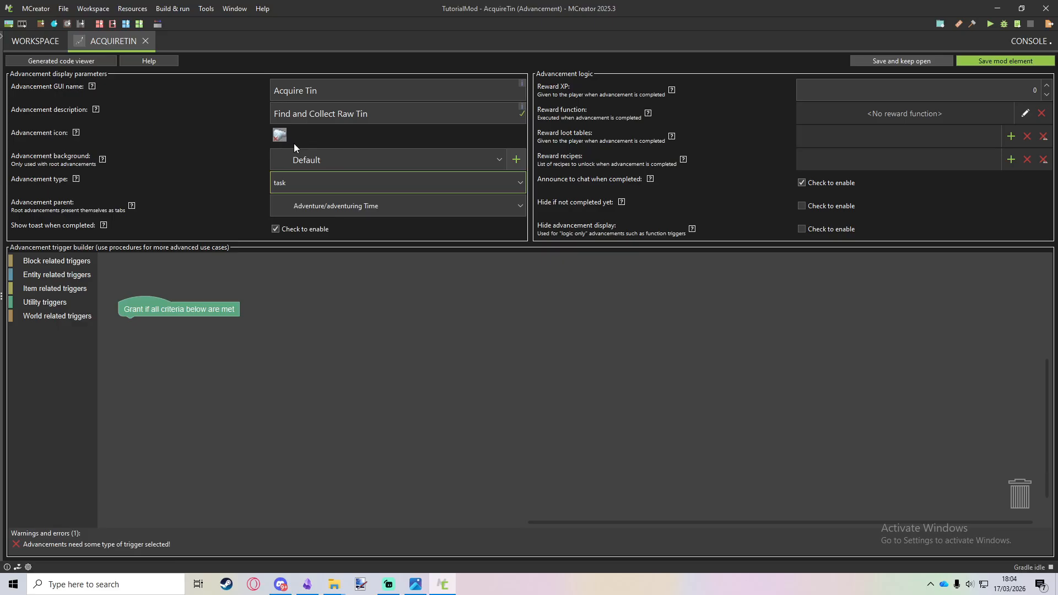
Set the advancement parent to Story/mine Stone
click(302, 208)
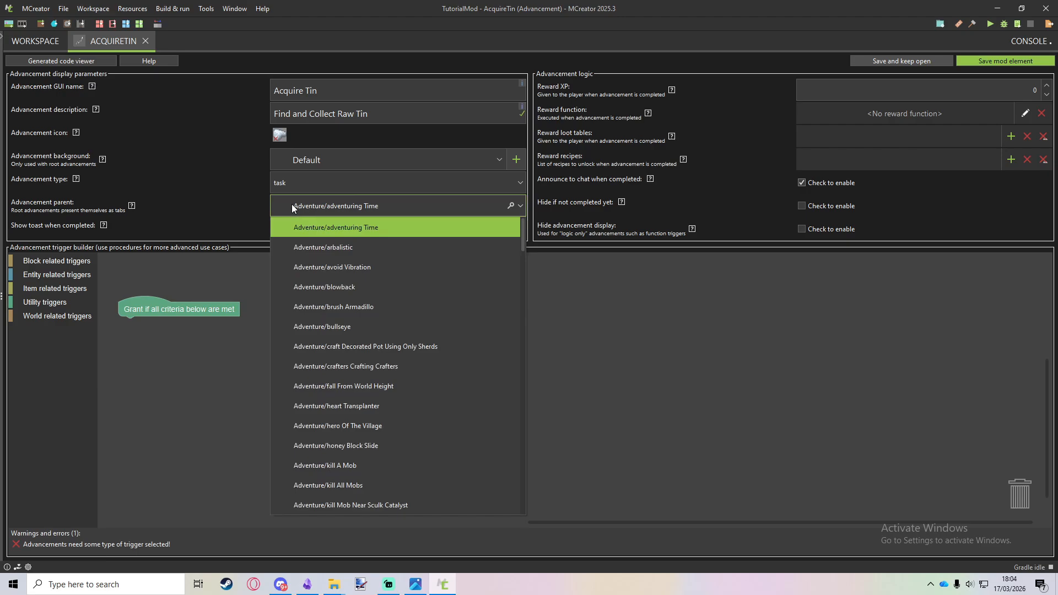
scroll(317, 259, down, 20)
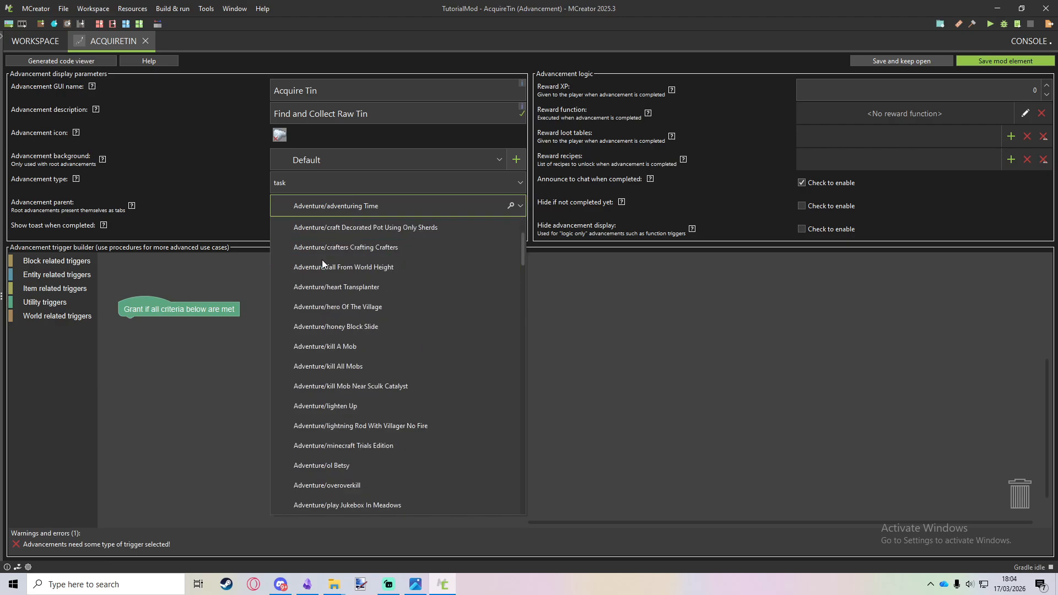
scroll(319, 289, up, 5)
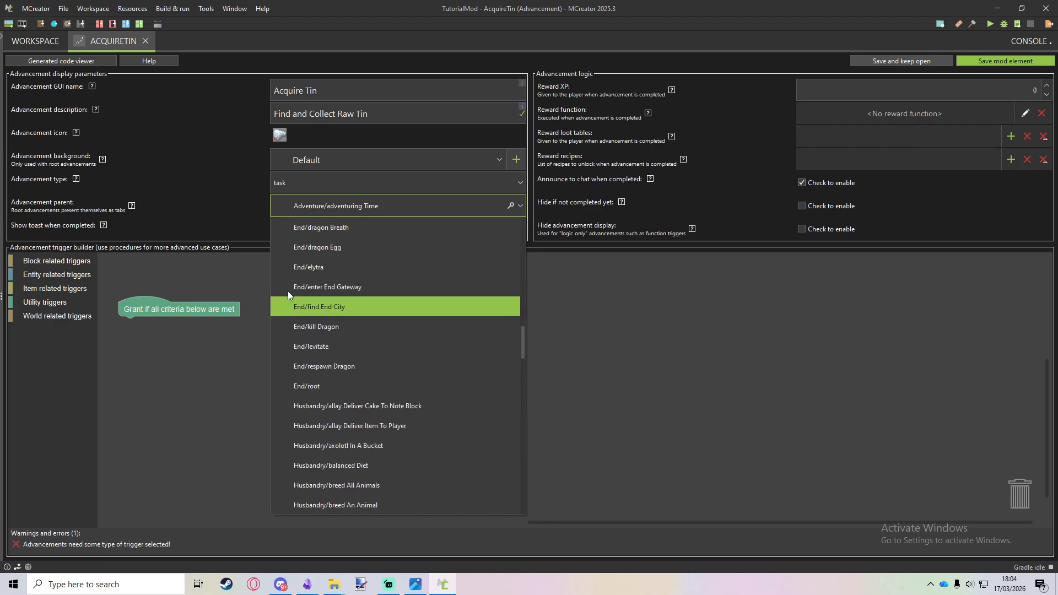
scroll(314, 276, down, 8)
scroll(317, 301, down, 8)
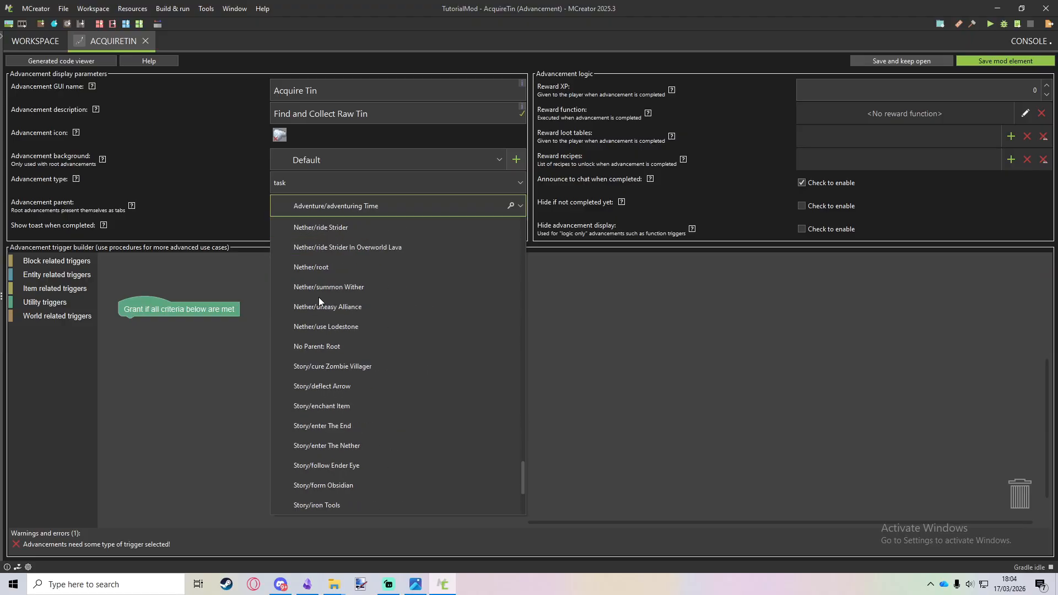
scroll(312, 309, down, 10)
scroll(319, 400, up, 15)
scroll(345, 366, up, 12)
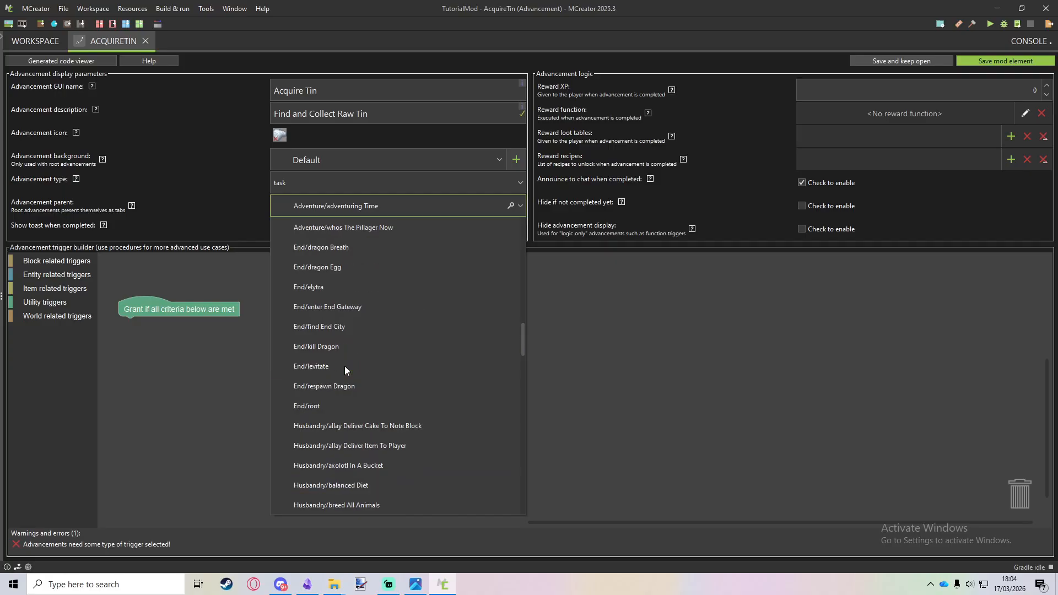
scroll(345, 366, down, 8)
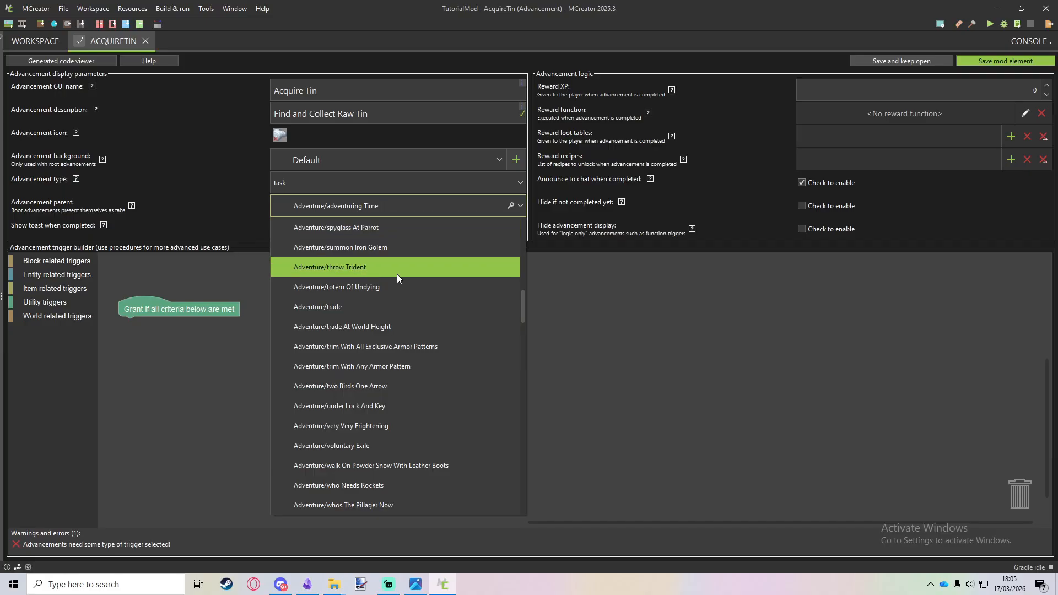
scroll(396, 287, down, 20)
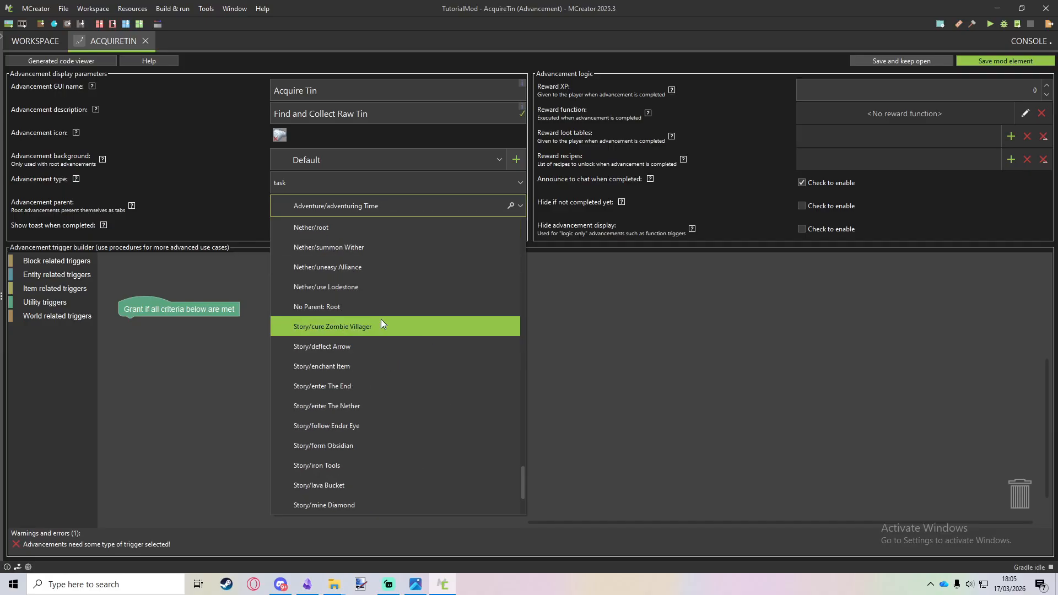
scroll(383, 329, down, 3)
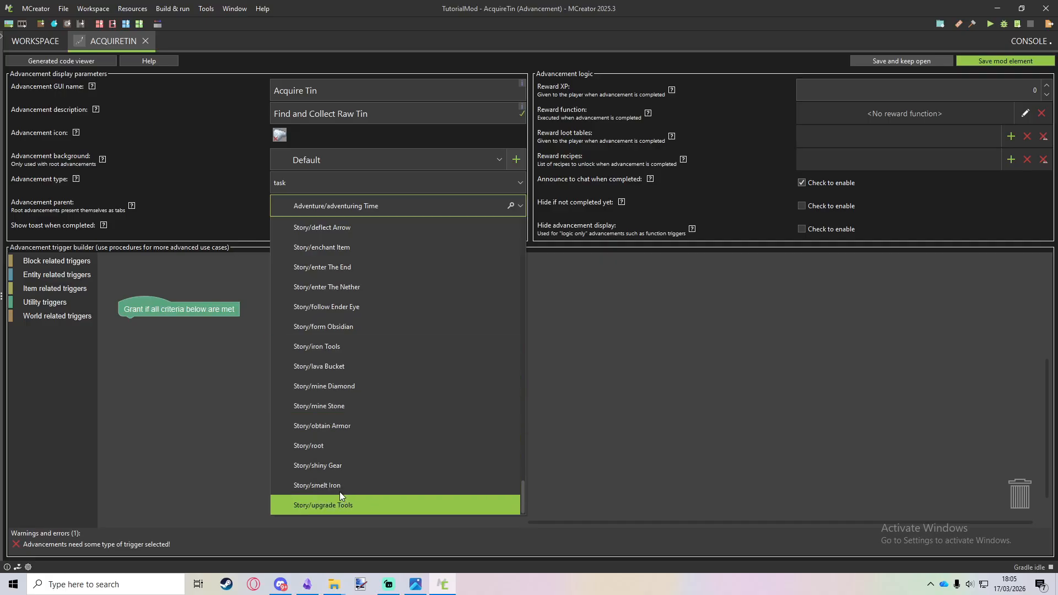
click(323, 406)
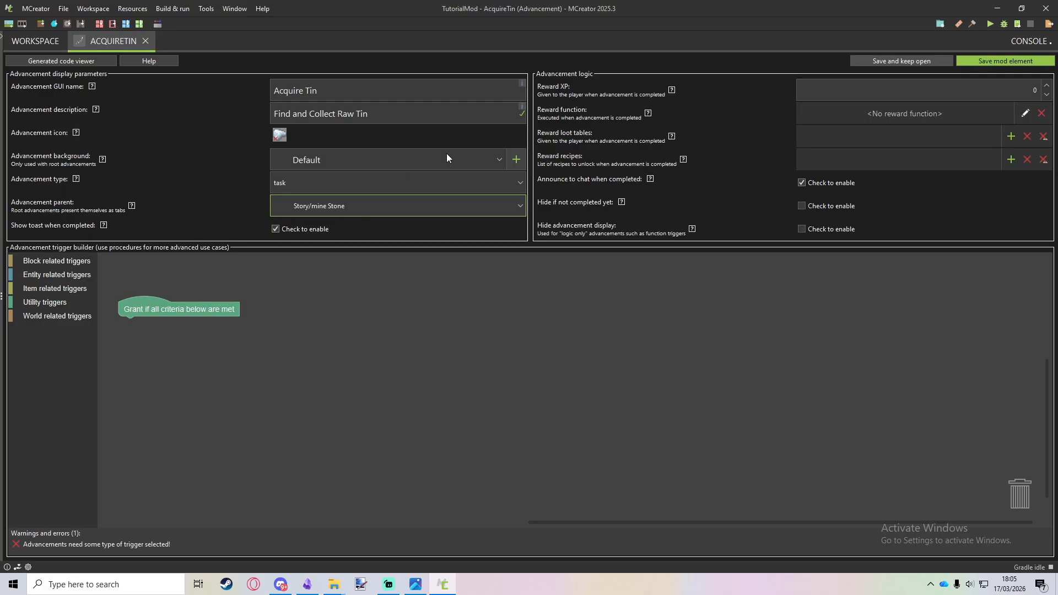
Set the advancement's reward XP to 1, leaving the reward function unassigned
click(987, 90)
key(BackSpace)
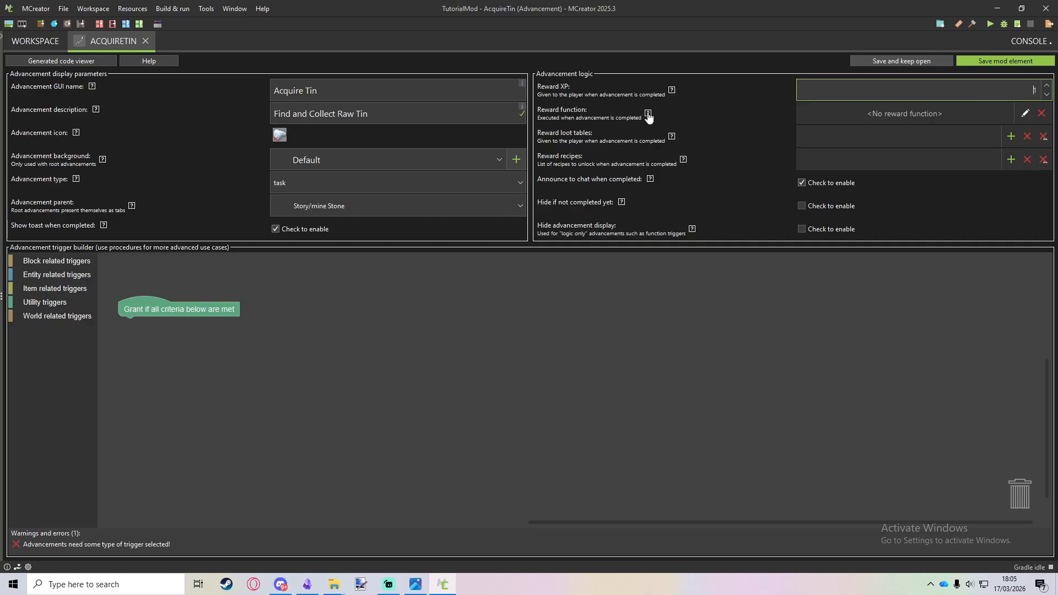
click(1025, 114)
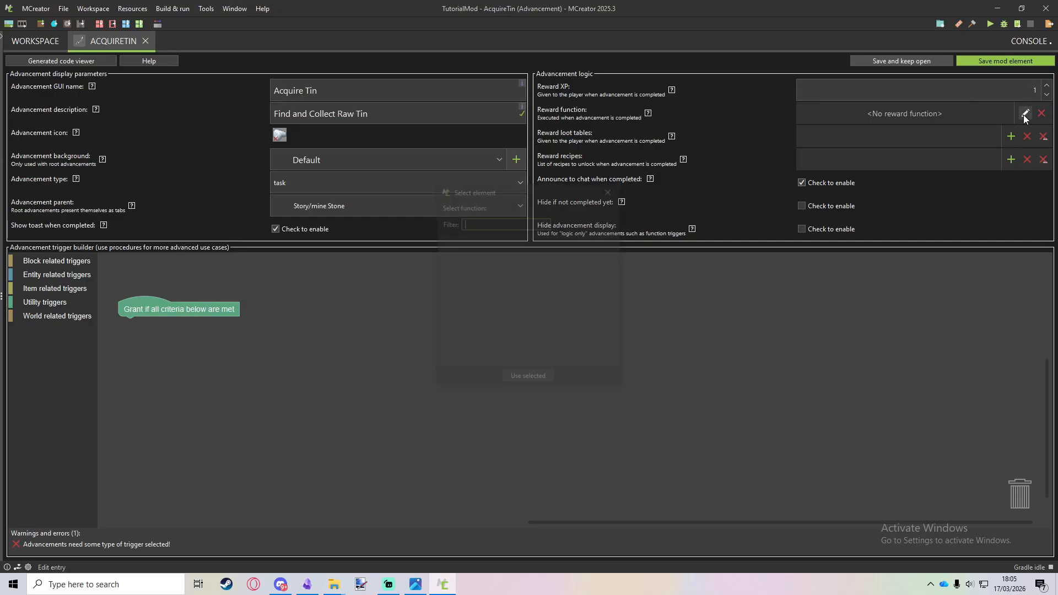
click(616, 189)
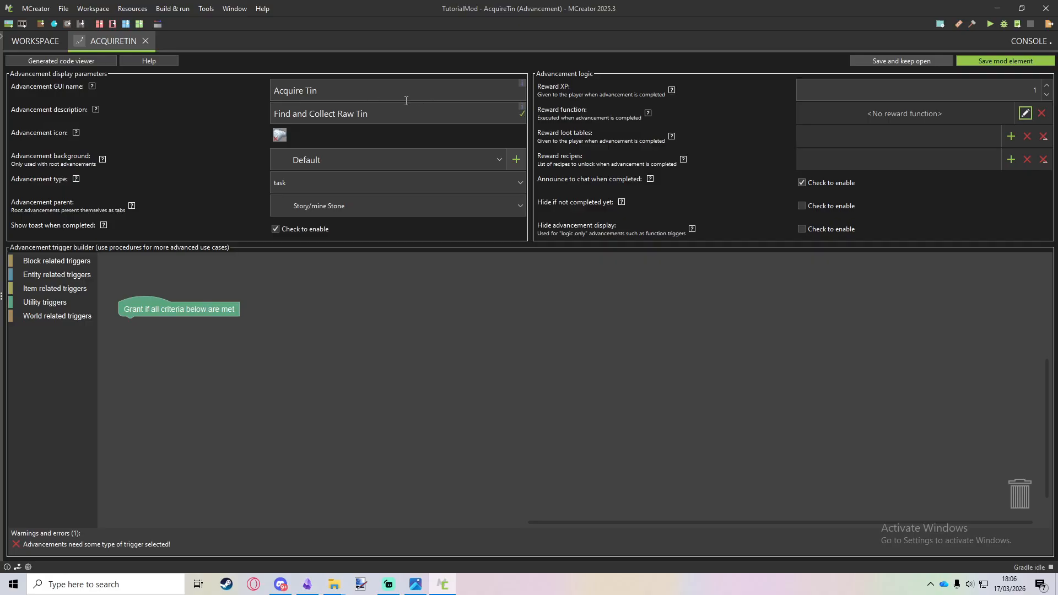
Attach an item trigger for the player's inventory contents below the grant criteria block and set its maximum amount to 100000000
drag(177, 312, 223, 282)
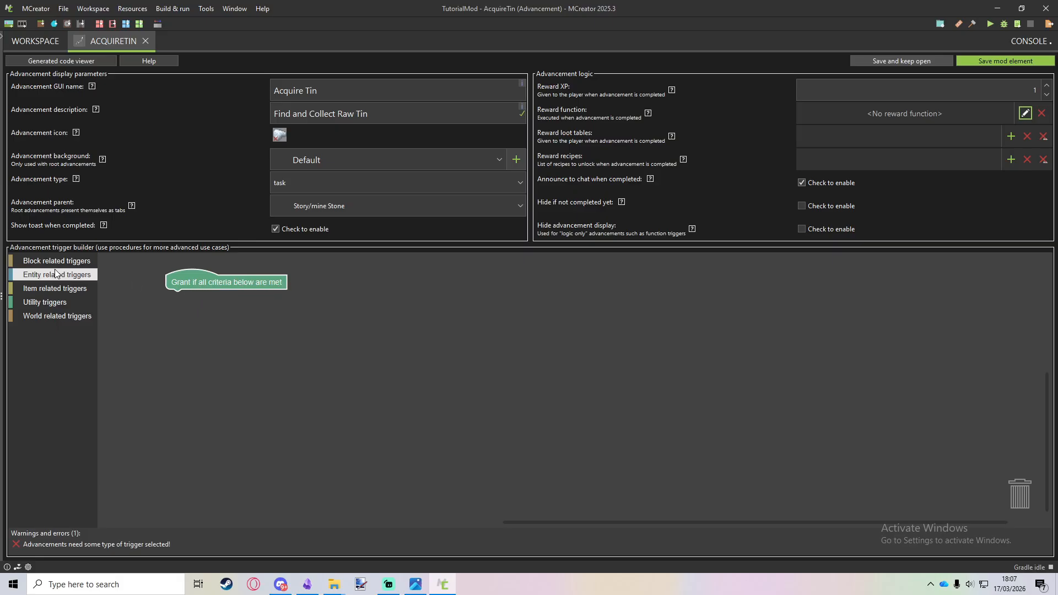
click(47, 289)
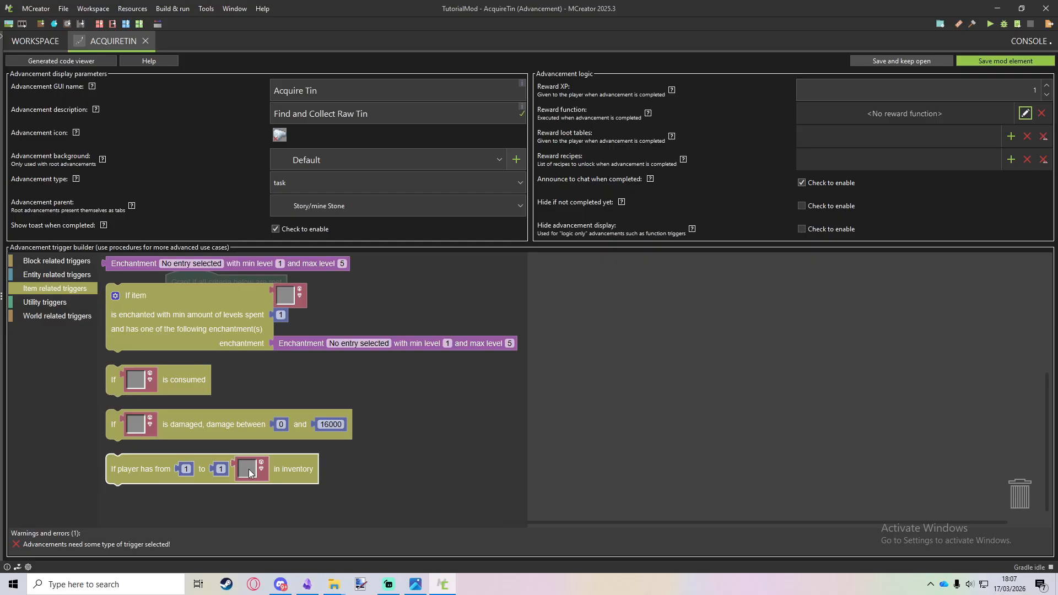
drag(154, 472, 189, 288)
click(281, 304)
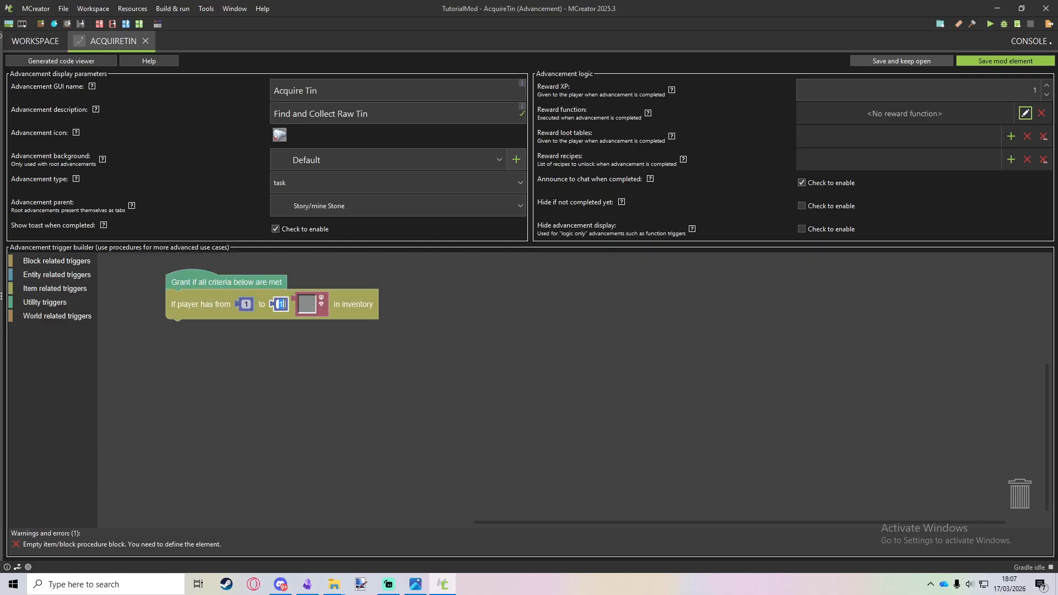
text(100000000)
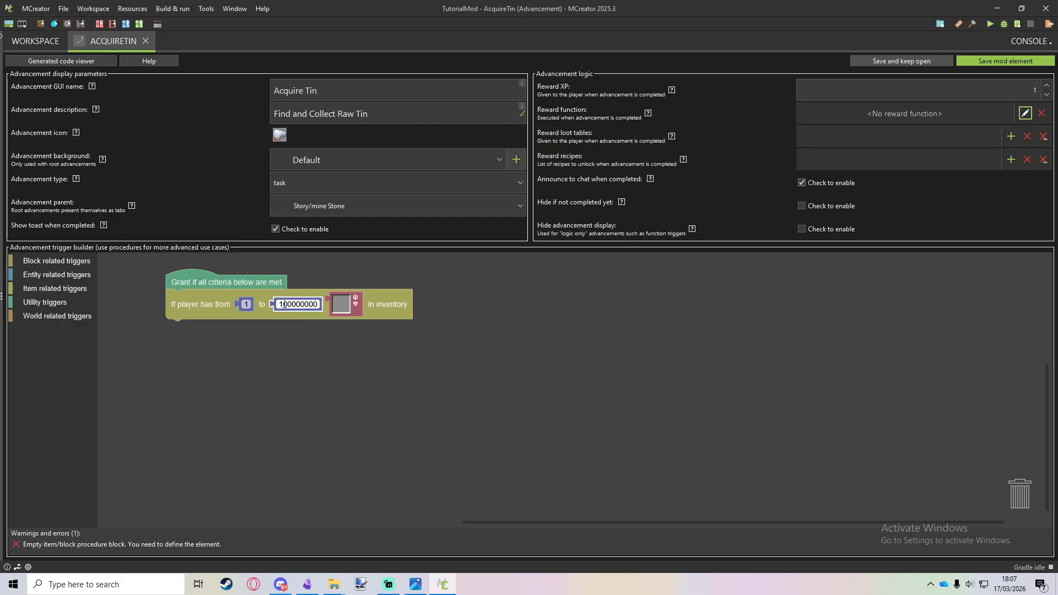
key(Return)
click(279, 304)
key(Return)
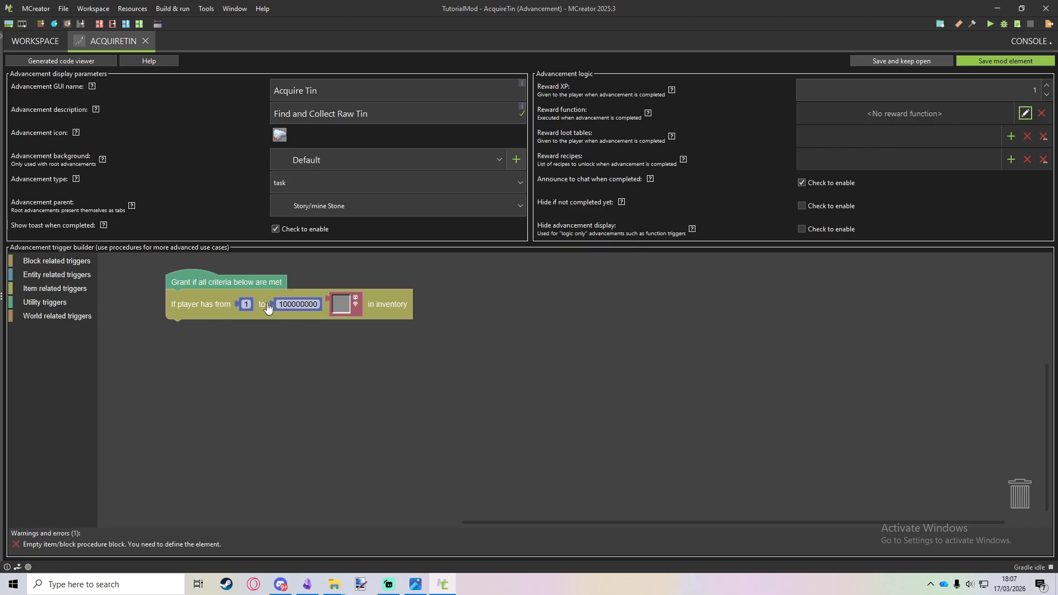
Set the inventory trigger's item to RawTin and save the AcquireTin mod element
click(342, 310)
click(296, 214)
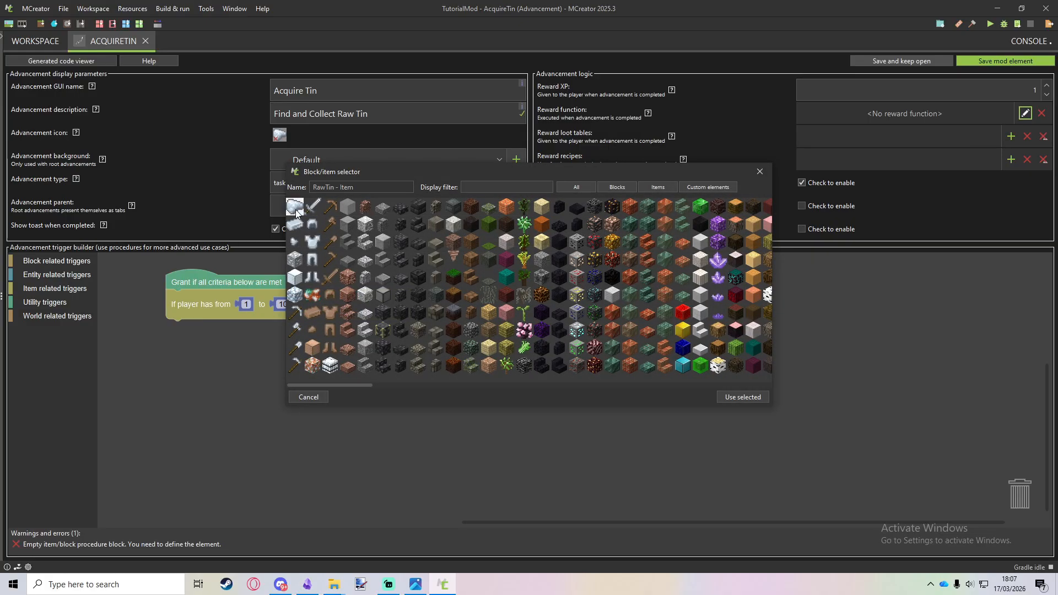
double_click(296, 213)
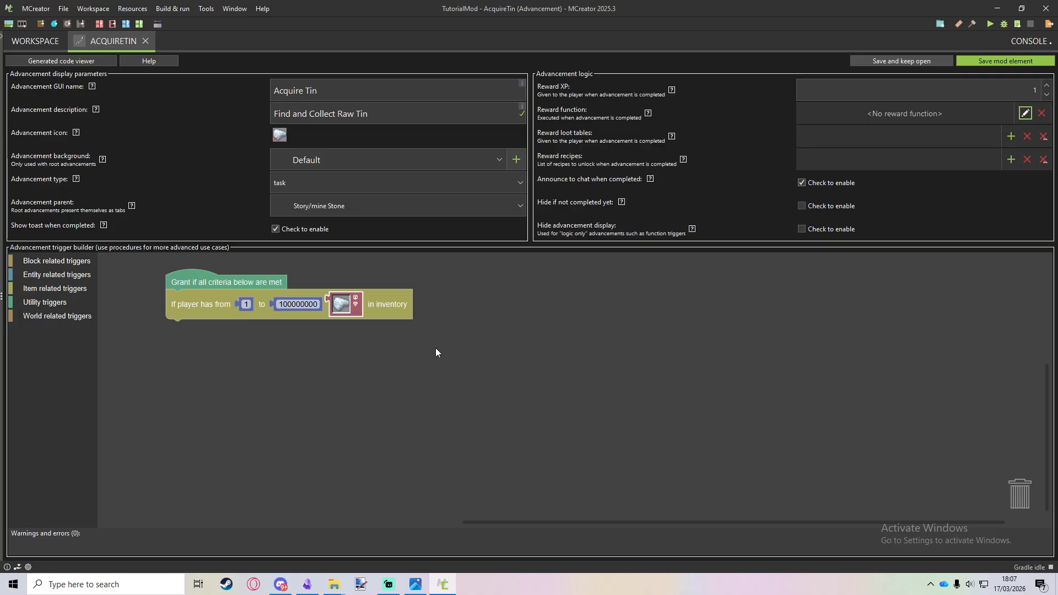
click(997, 64)
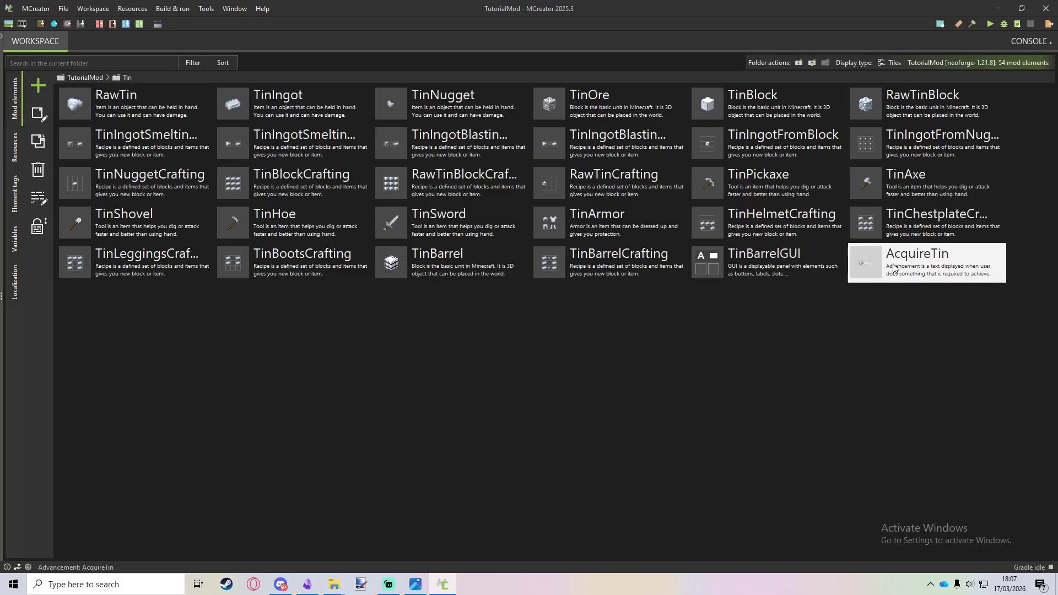
Duplicate the AcquireTin advancement under the name CreateBronze
right_click(882, 263)
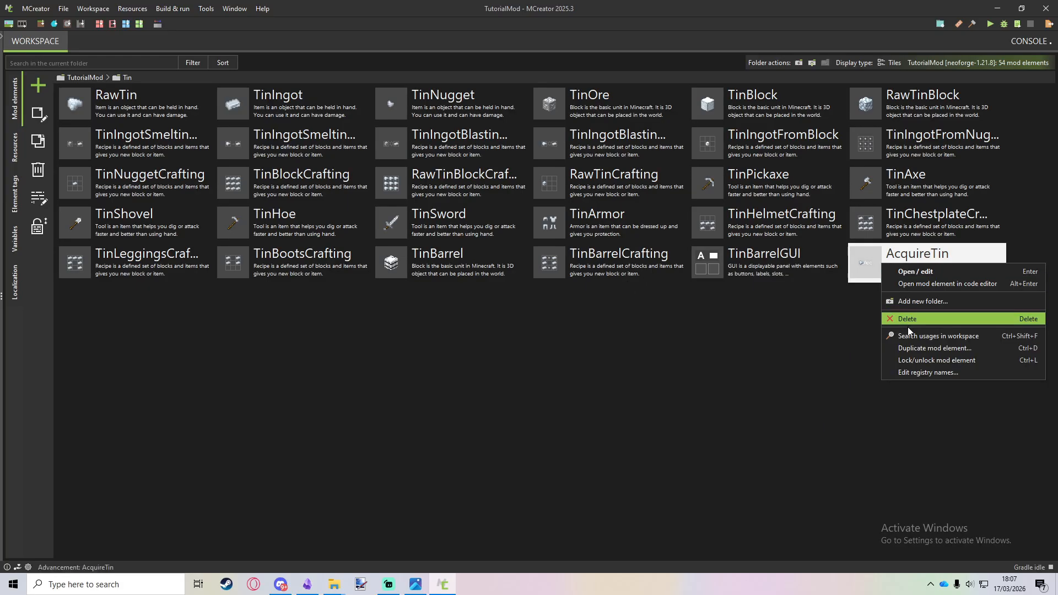
click(914, 348)
click(515, 302)
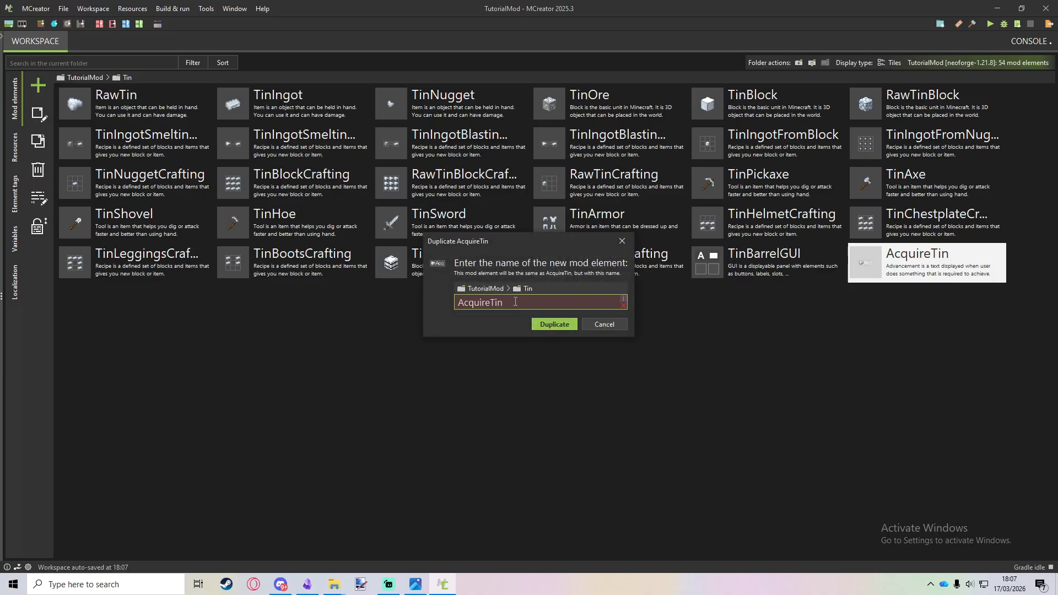
key(BackSpace)
key(BackSpace)
key(BackSpace)
key(BackSpace)
key(BackSpace)
key(BackSpace)
key(BackSpace)
key(BackSpace)
key(BackSpace)
key(BackSpace)
text(CreateBronze)
click(545, 324)
Open CreateBronze for editing and set its GUI name to "Create Bronze" and description to "Mix Tin and Copper to Create Bronze!"
click(146, 310)
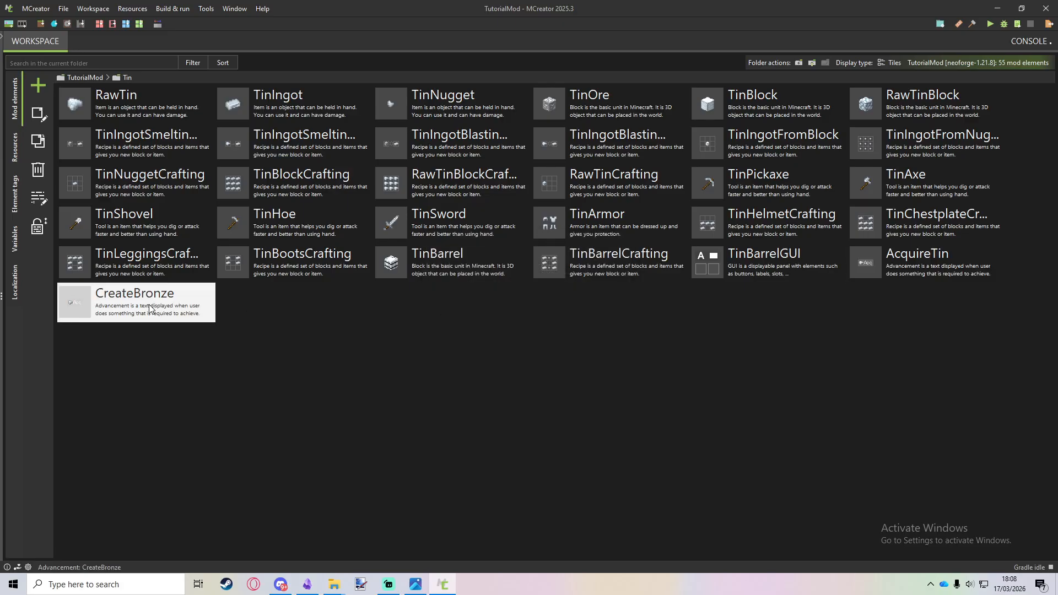
double_click(146, 310)
click(318, 90)
drag(318, 90, 205, 87)
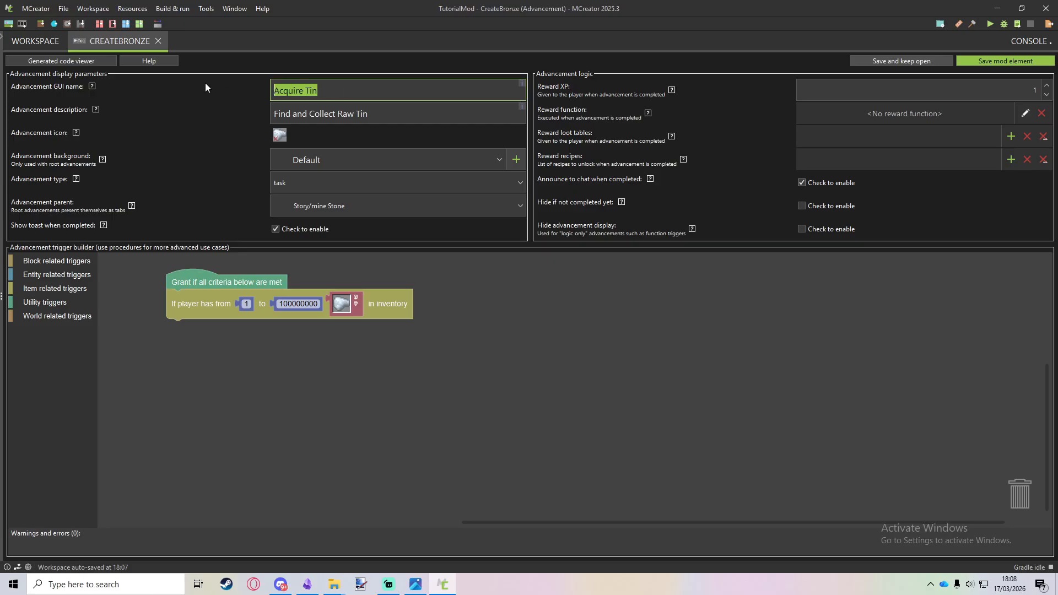
text(Create Bronze)
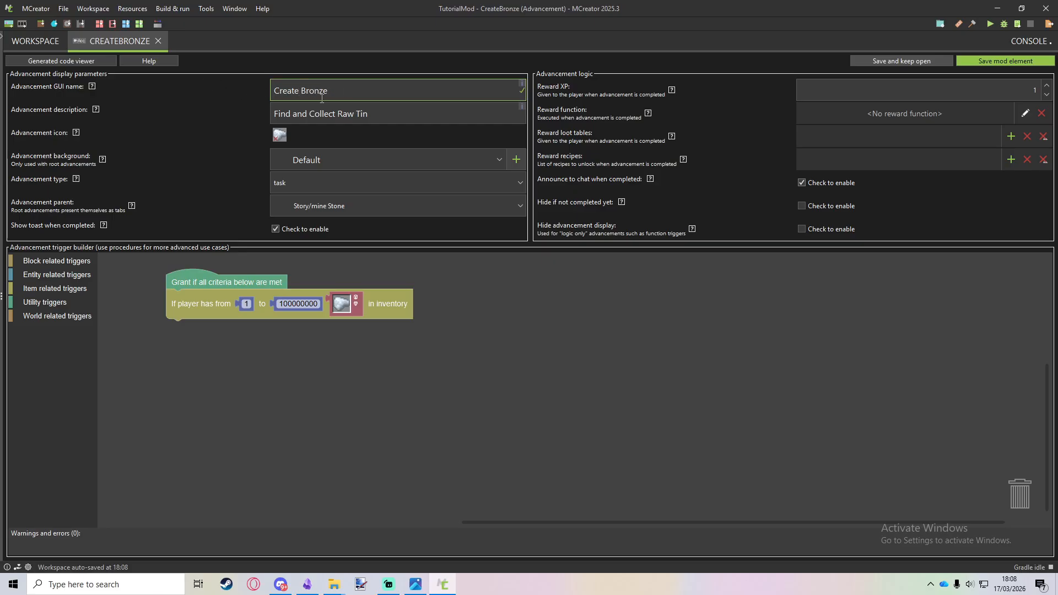
key(Tab)
text(Mix )
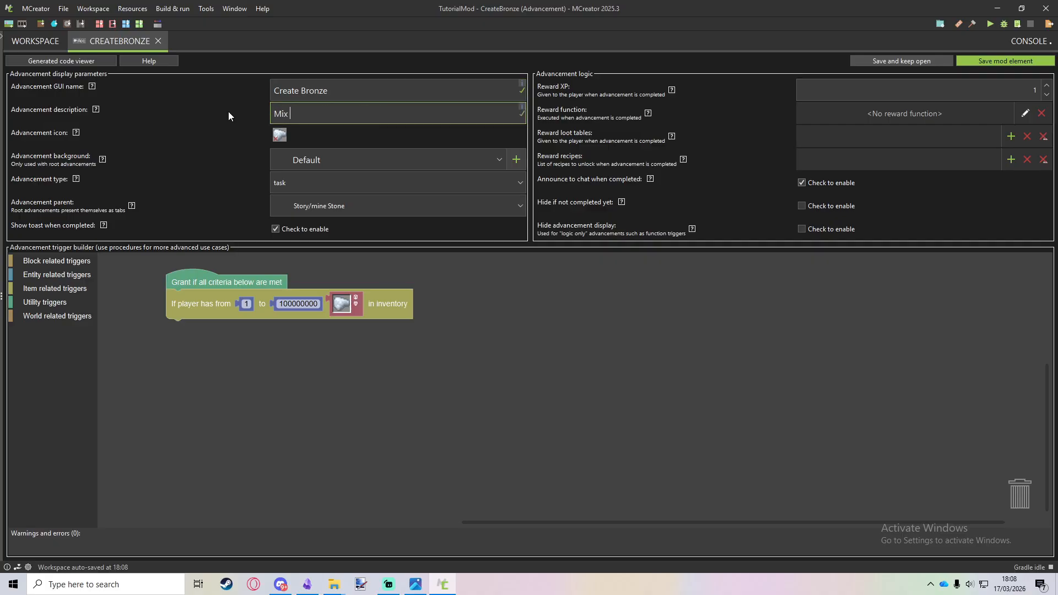
text(Tin and Copper to Create Bronze!)
Set the advancement's icon to RawBronze and its parent to Acquire Tin
click(279, 135)
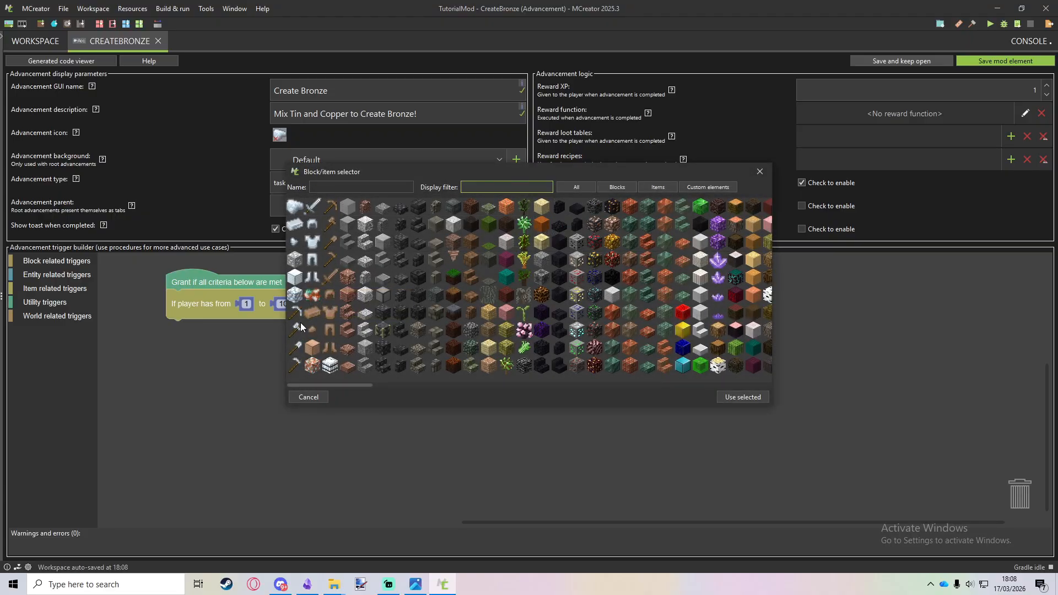
double_click(312, 296)
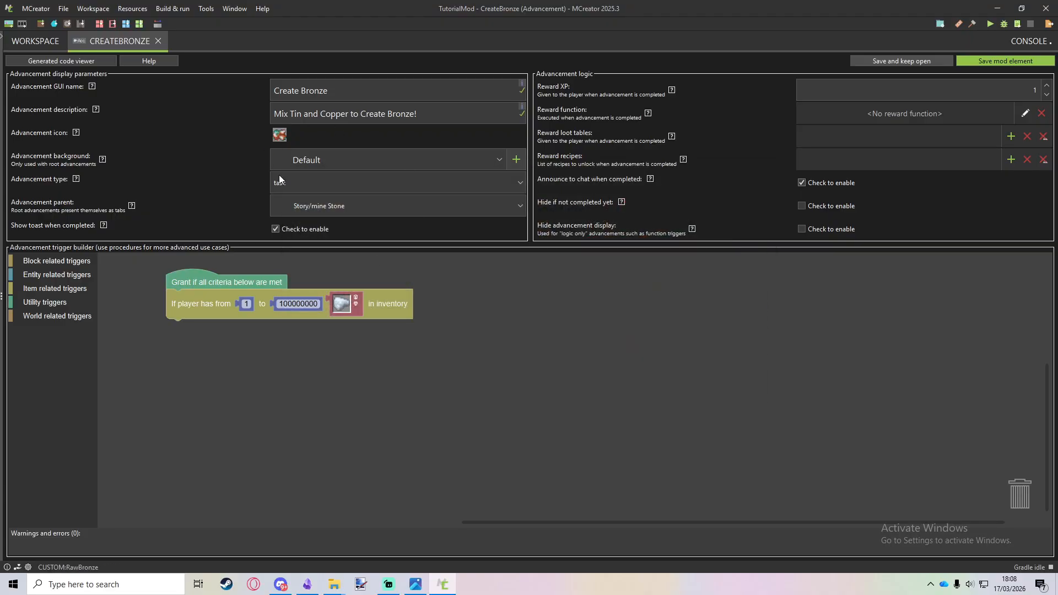
click(307, 203)
scroll(330, 256, down, 5)
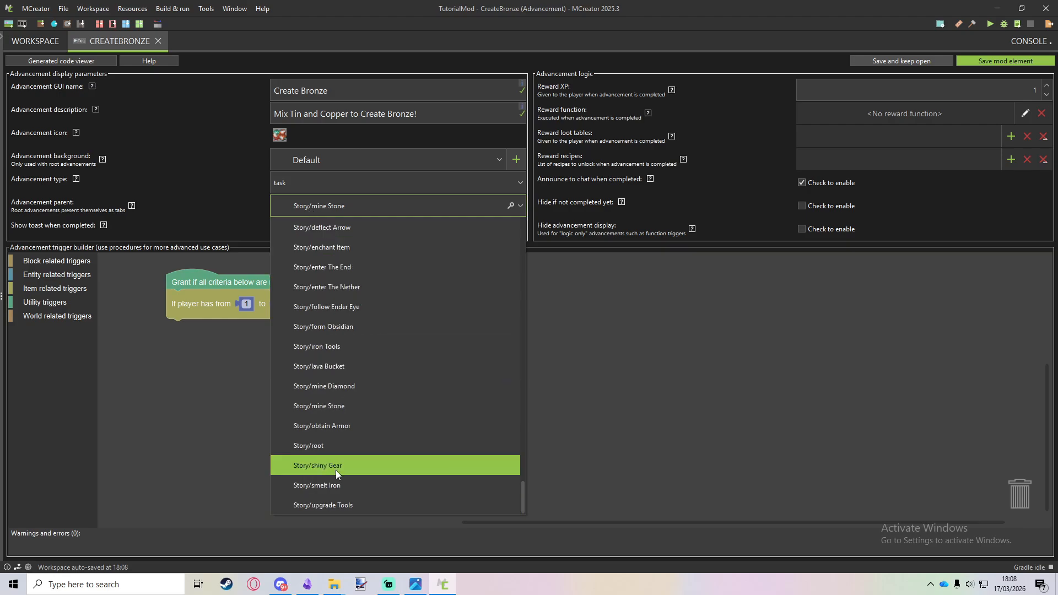
scroll(346, 396, up, 2)
scroll(351, 359, up, 20)
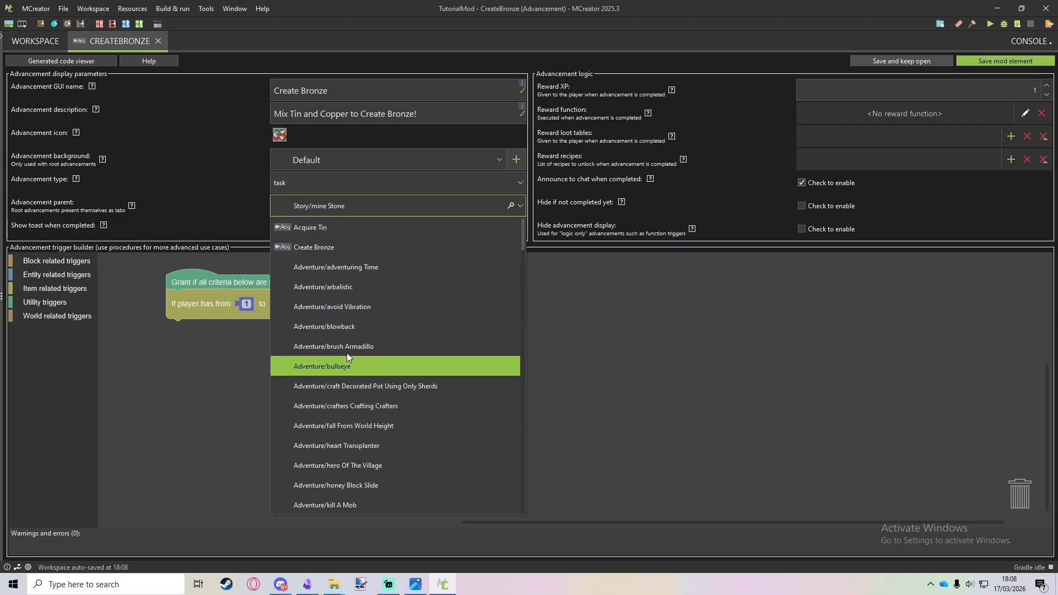
click(319, 227)
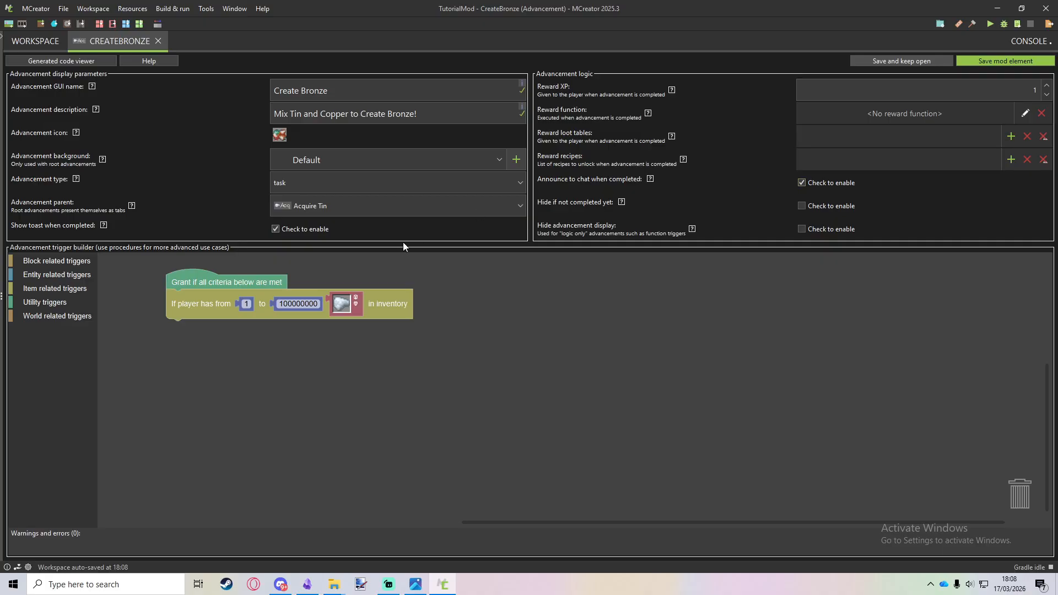
Set the inventory trigger's item to RawBronze and save the CreateBronze mod element
click(195, 312)
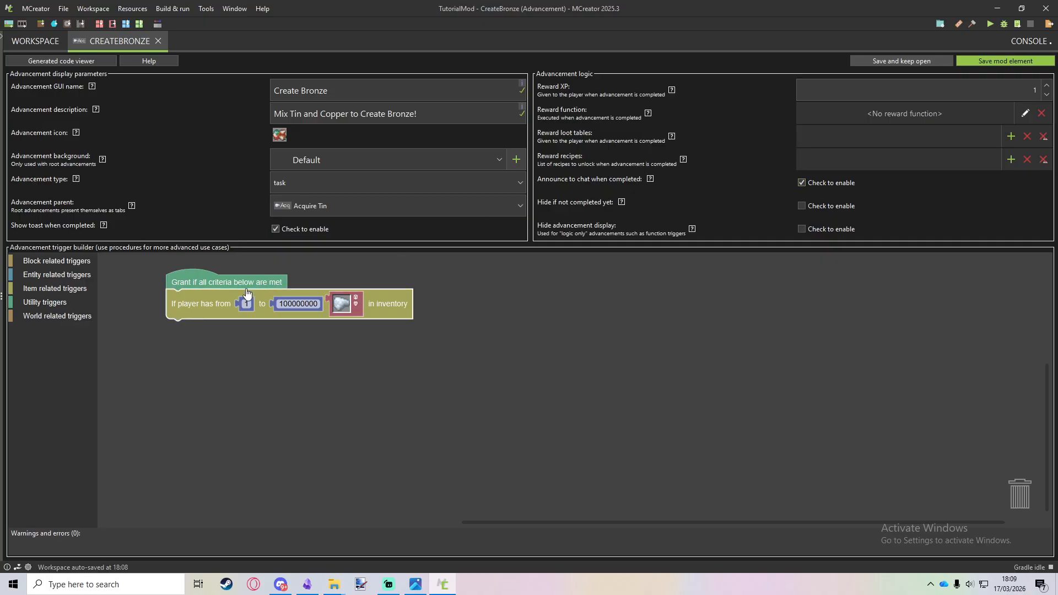
click(342, 303)
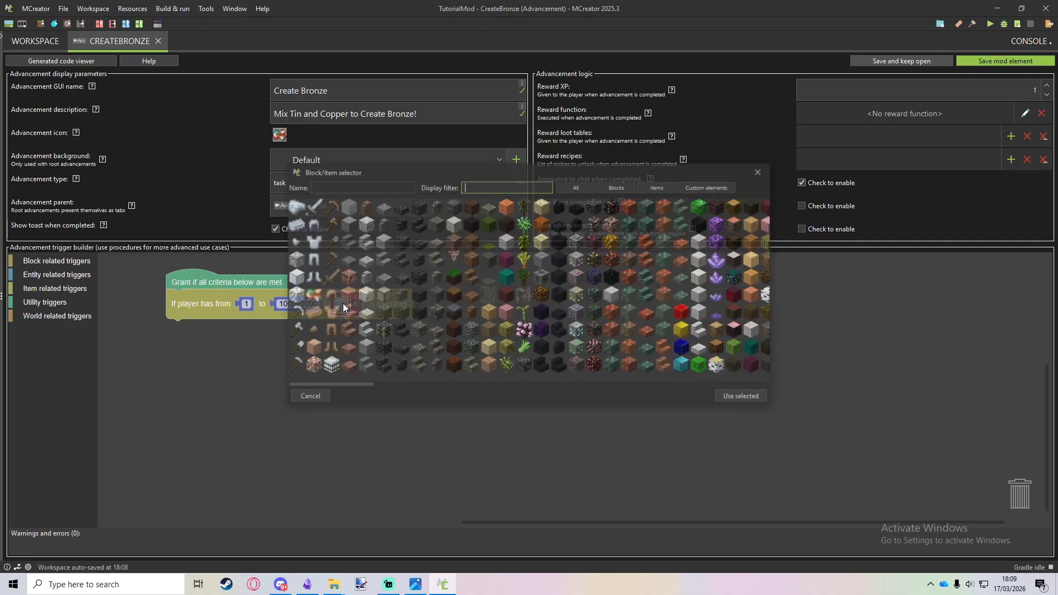
double_click(310, 298)
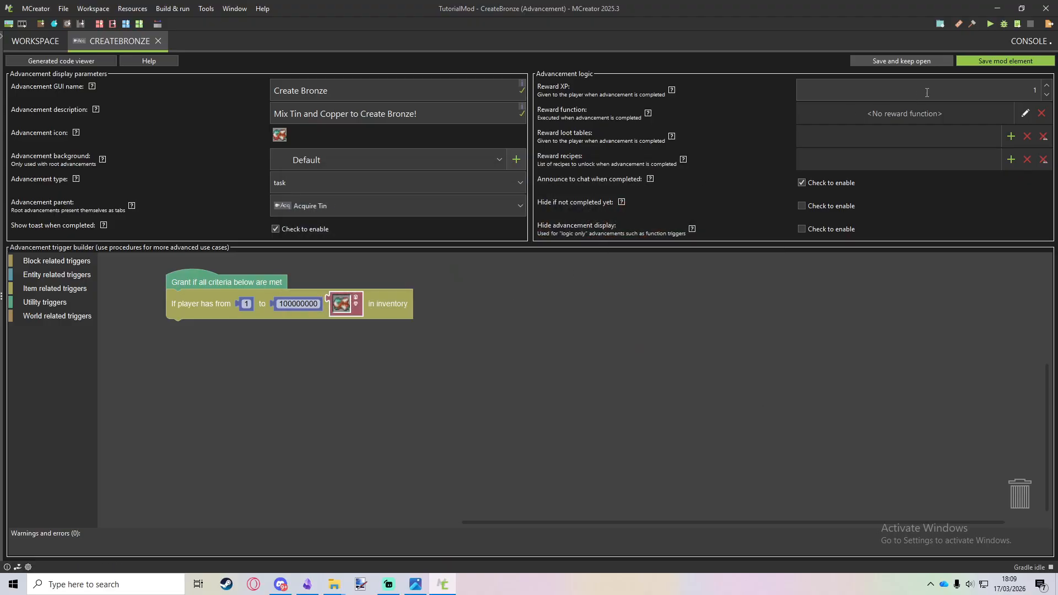
click(991, 61)
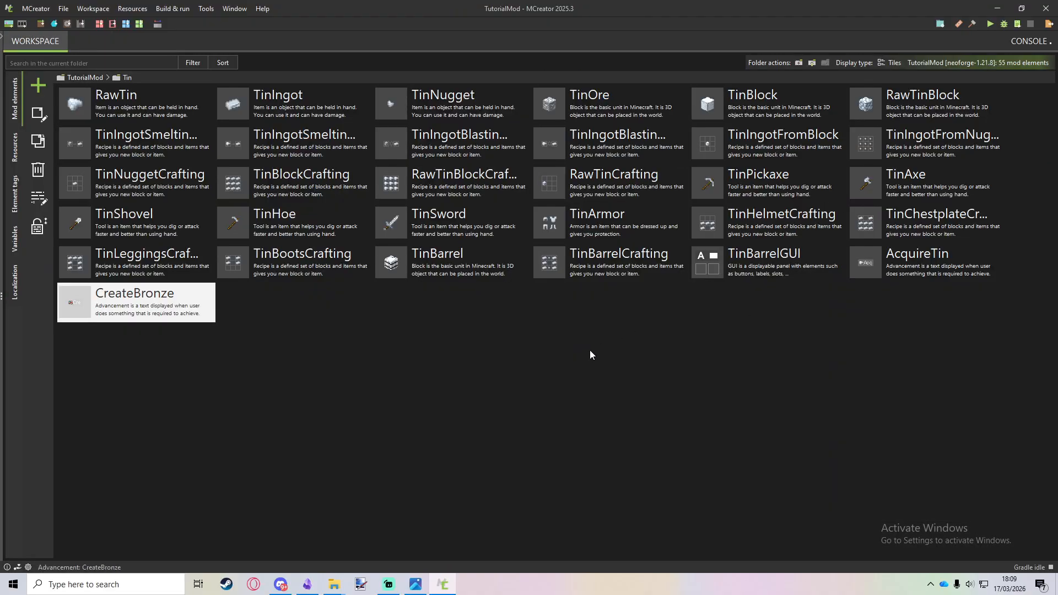
Move CreateBronze out of the Tin folder into the Bronze folder and open the Bronze folder
drag(163, 304, 79, 74)
click(80, 76)
click(460, 110)
drag(509, 113, 318, 114)
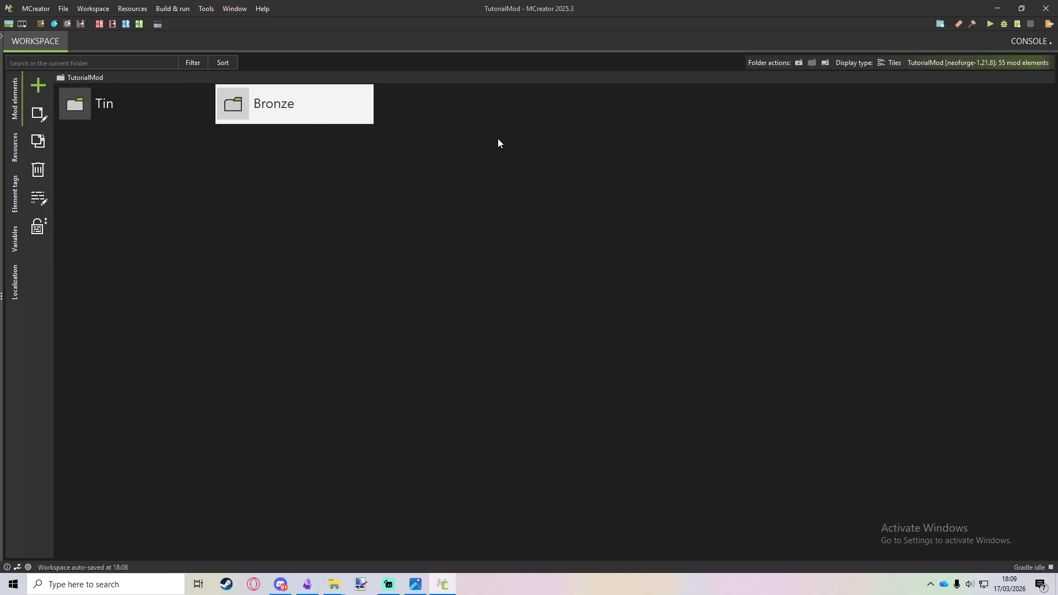
double_click(299, 101)
click(212, 279)
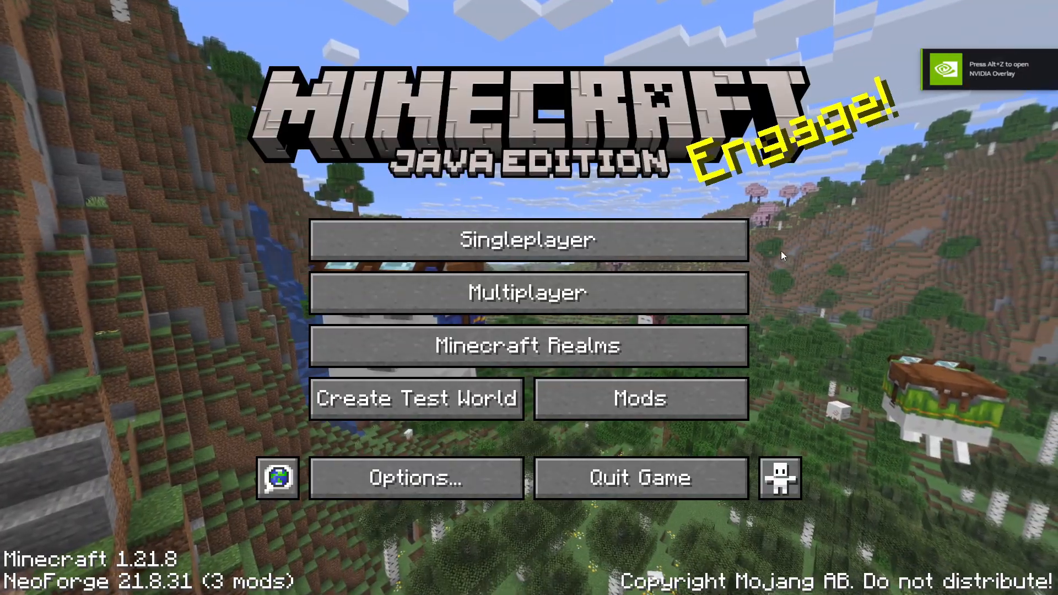
In the Minecraft test client, load the single-player world New World (2) and break the placed tin barrel
click(660, 240)
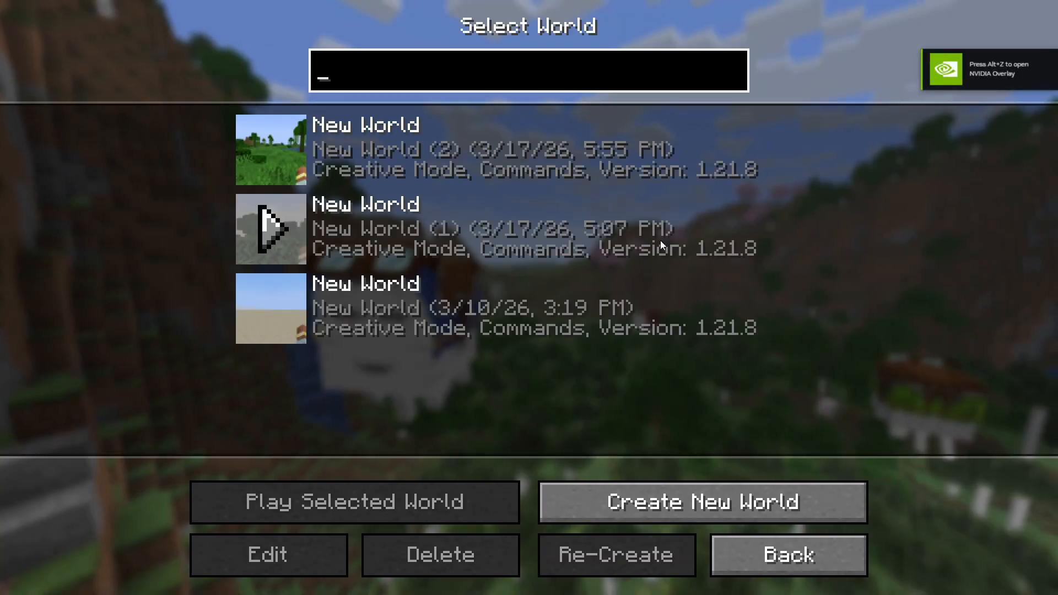
click(270, 147)
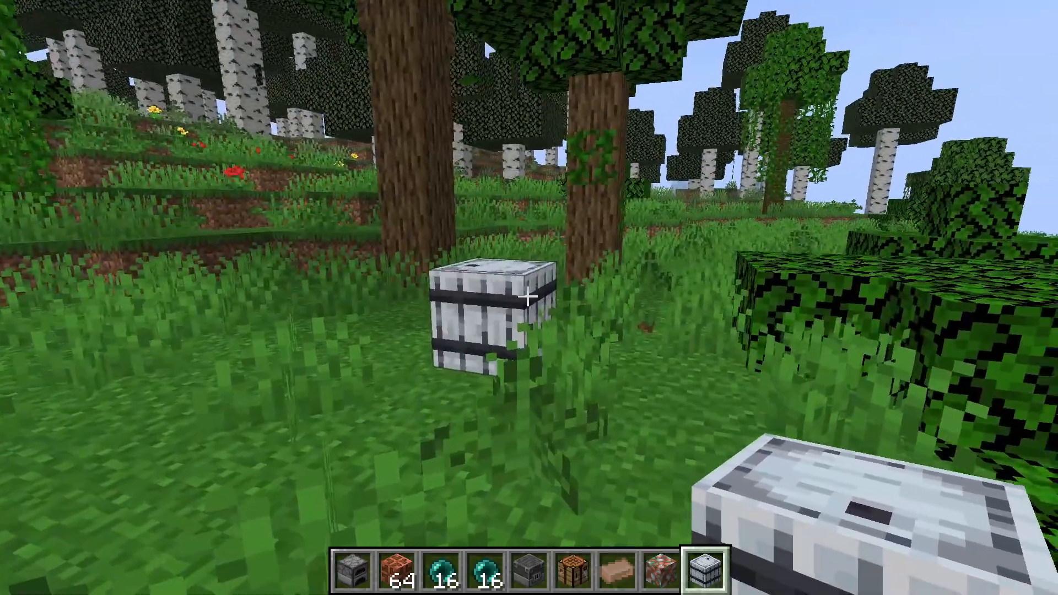
click(527, 297)
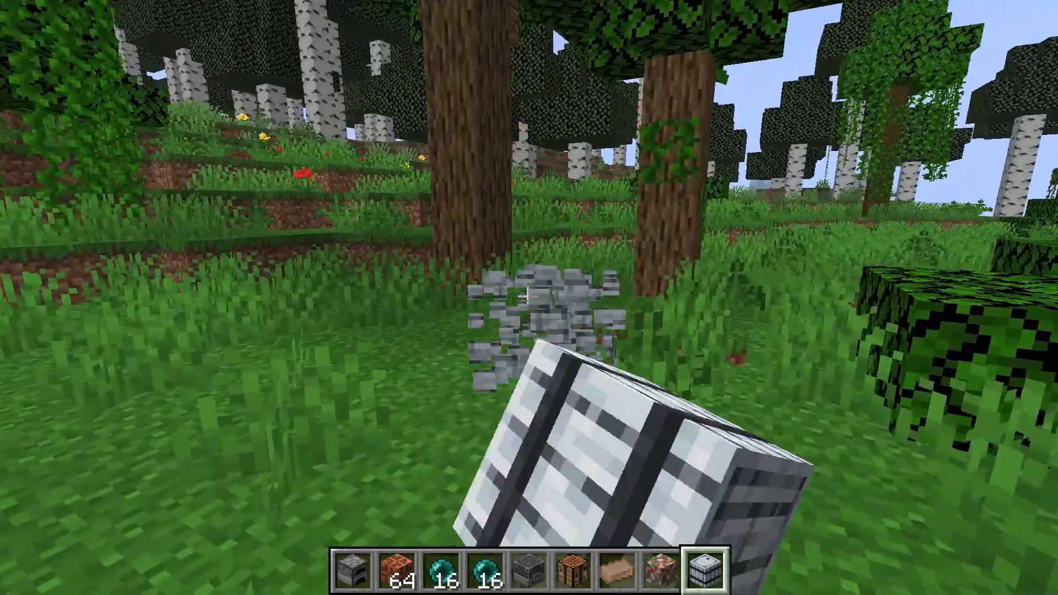
Destroy every item in the hotbar so the player's inventory is empty
key(e)
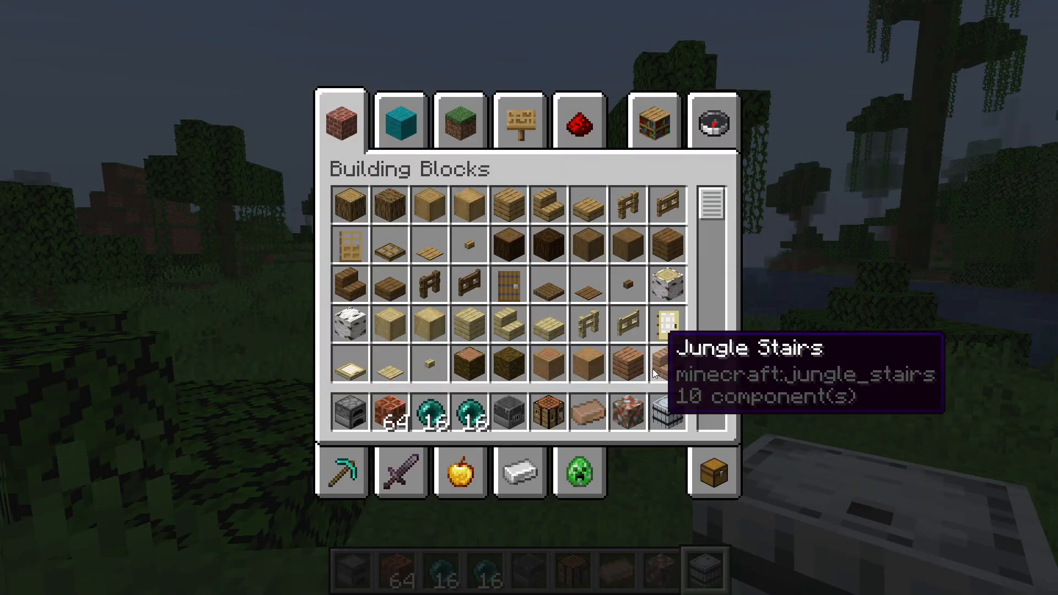
click(714, 472)
click(627, 411)
click(703, 402)
click(669, 409)
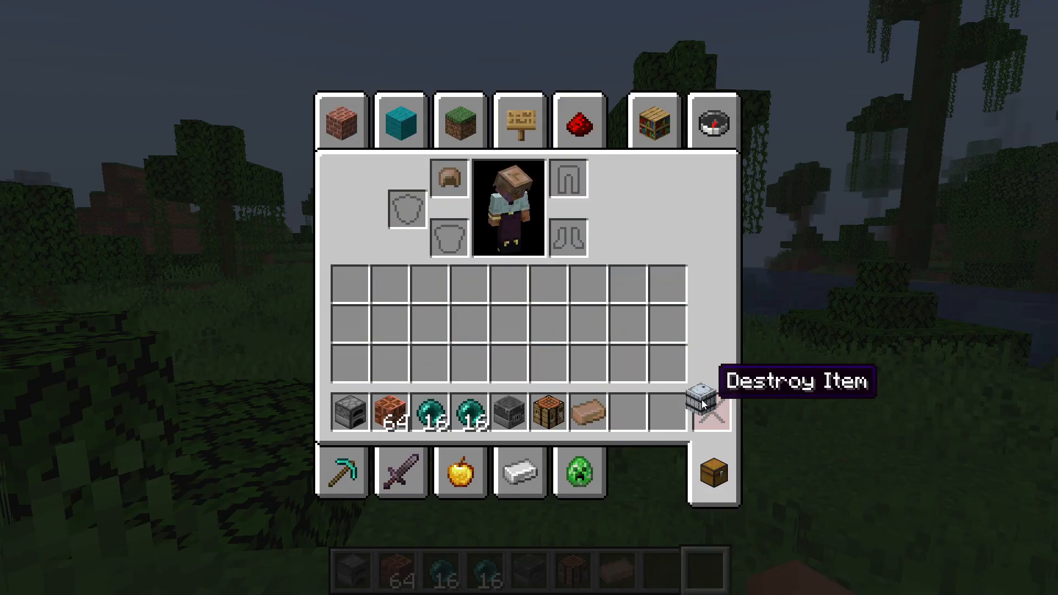
click(706, 403)
click(595, 409)
click(706, 401)
click(551, 408)
click(711, 409)
click(508, 410)
click(711, 409)
click(488, 412)
click(705, 411)
click(432, 412)
click(708, 410)
click(399, 412)
click(711, 411)
click(350, 412)
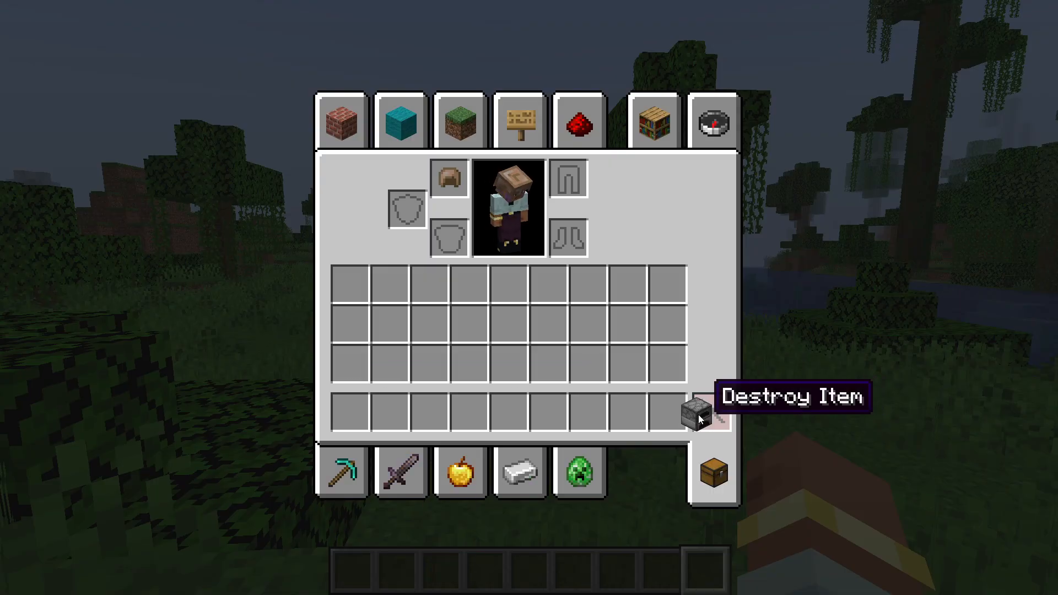
click(711, 411)
Examine the game's advancement tree to see where the custom tin advancement is placed
key(Escape)
key(Escape)
click(421, 239)
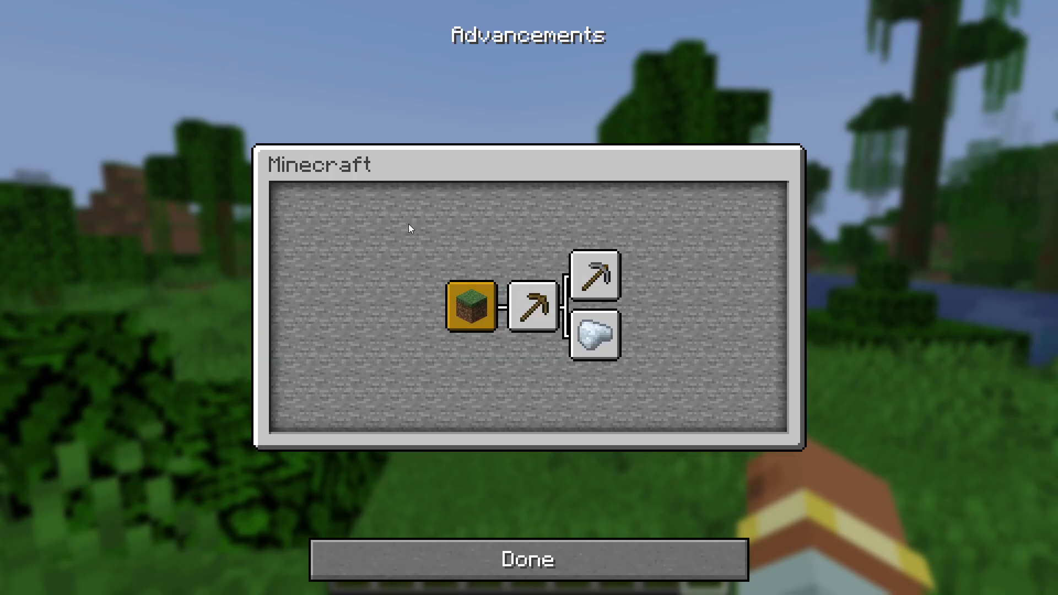
key(Escape)
Switch to MCreator, set the AcquireTin advancement's parent to Story/upgrade Tools, and save the mod element
key(alt+Tab)
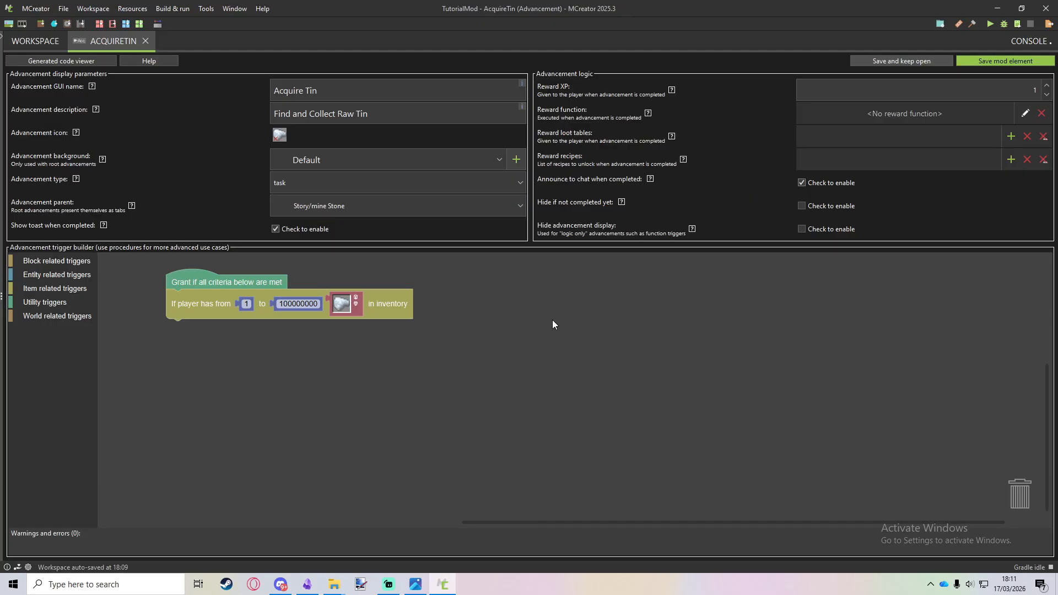
click(331, 205)
scroll(328, 460, down, 2)
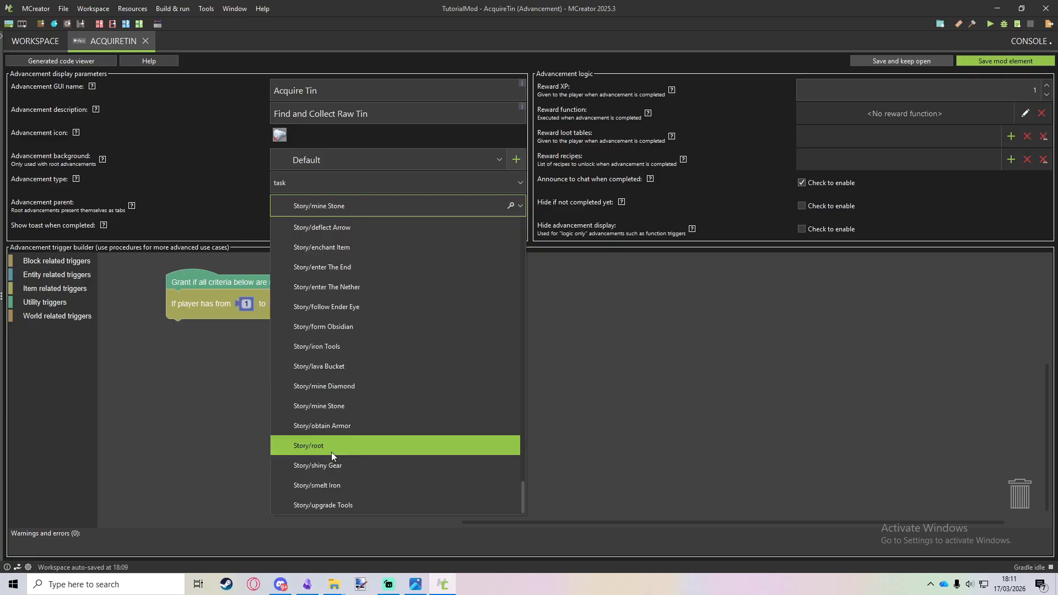
click(353, 505)
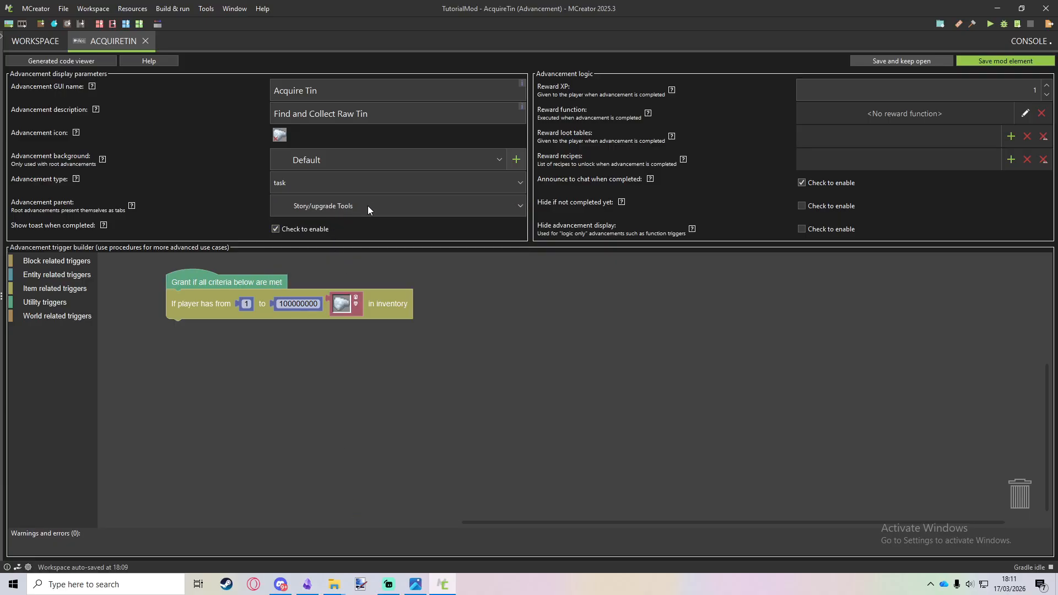
click(1015, 58)
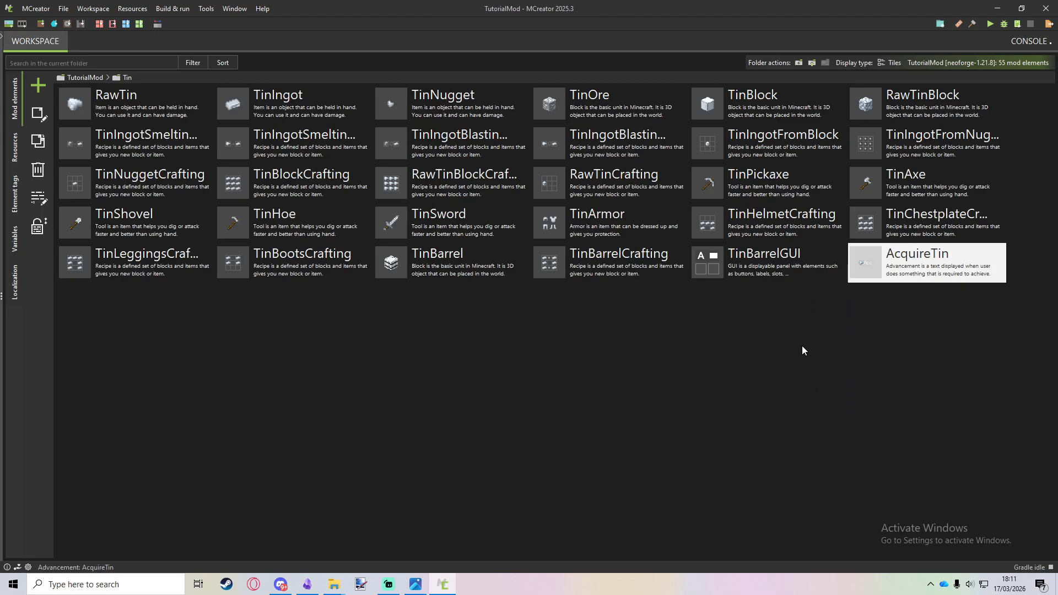
Run the mod in the Minecraft client and load the first single-player world in the list
click(989, 24)
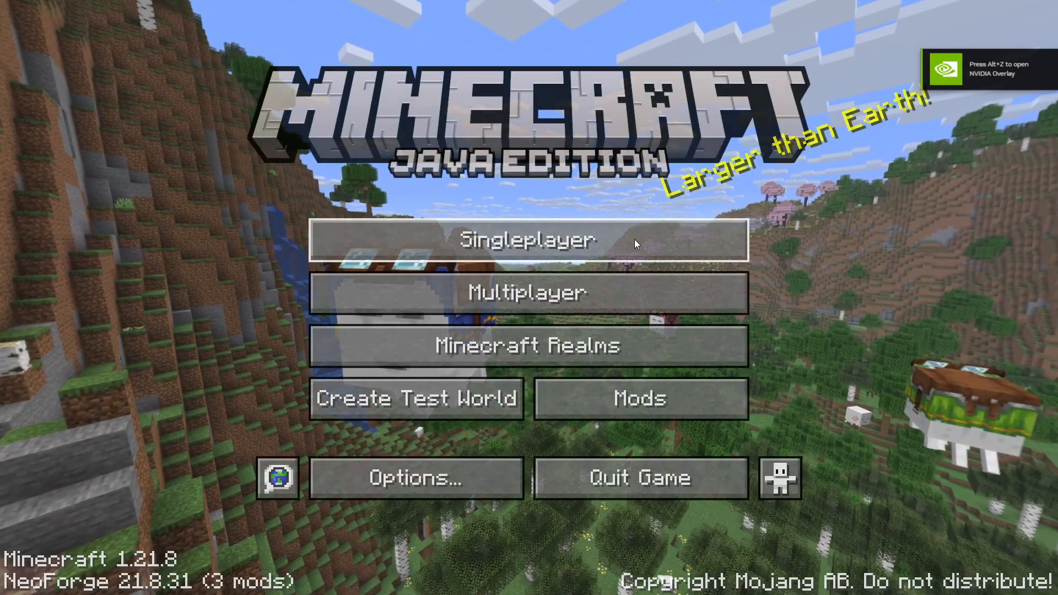
click(634, 240)
click(280, 160)
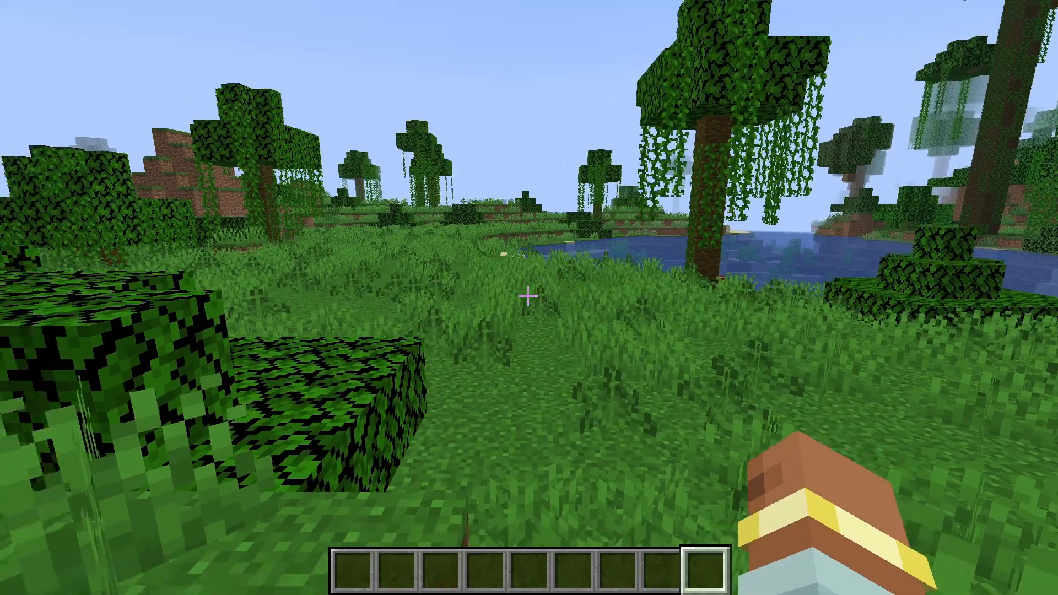
Examine the advancement tree and the details of the stone pickaxe advancement, and return to the game
key(Escape)
click(477, 244)
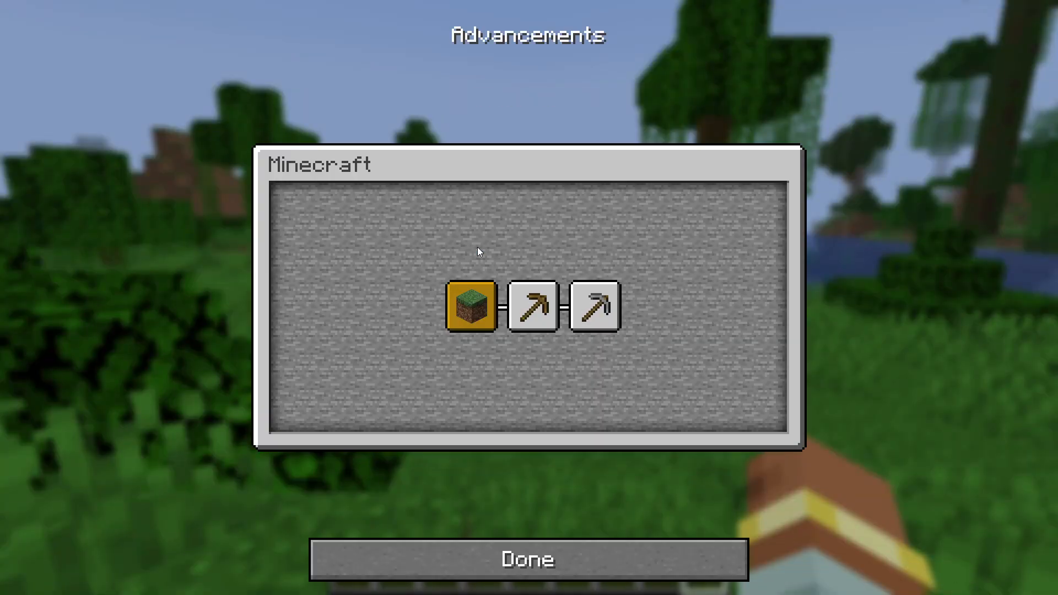
mouse_move(614, 309)
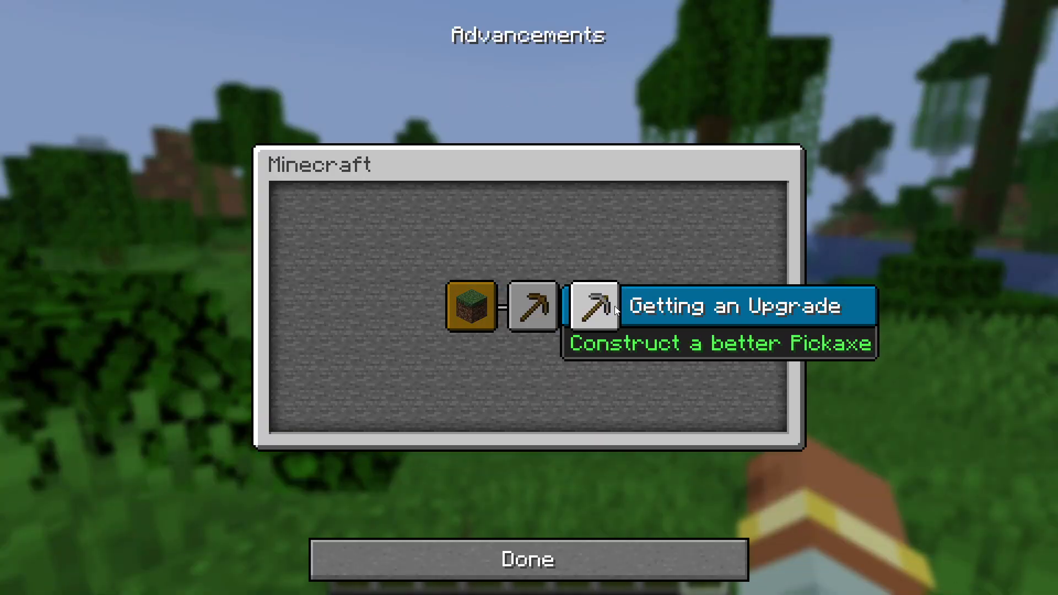
key(Escape)
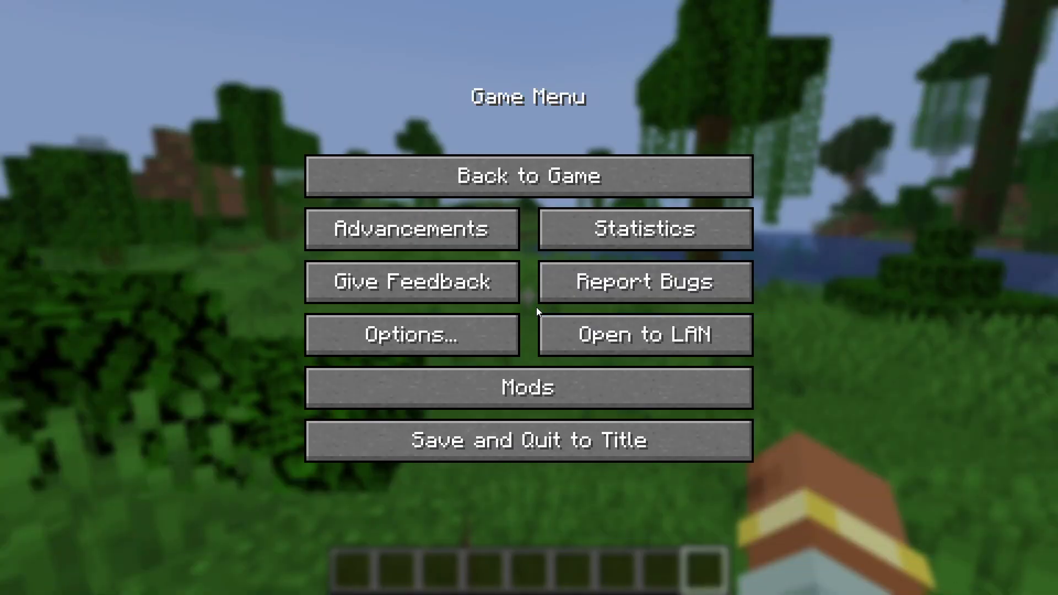
key(Escape)
Search the creative inventory for "cob" and place a stack of 64 cobblestone in the second hotbar slot
key(e)
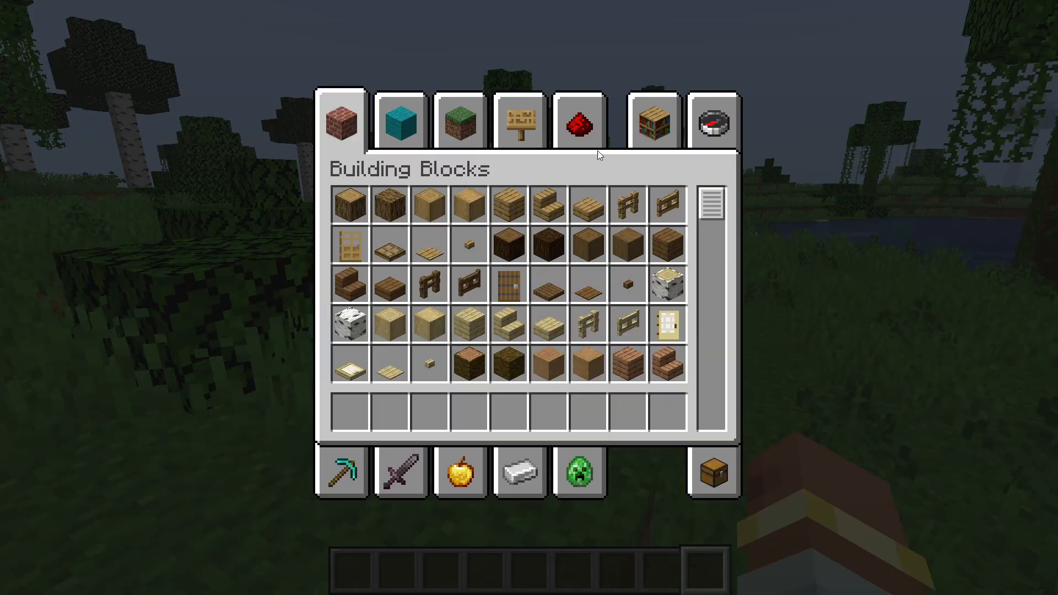
click(711, 128)
text(co)
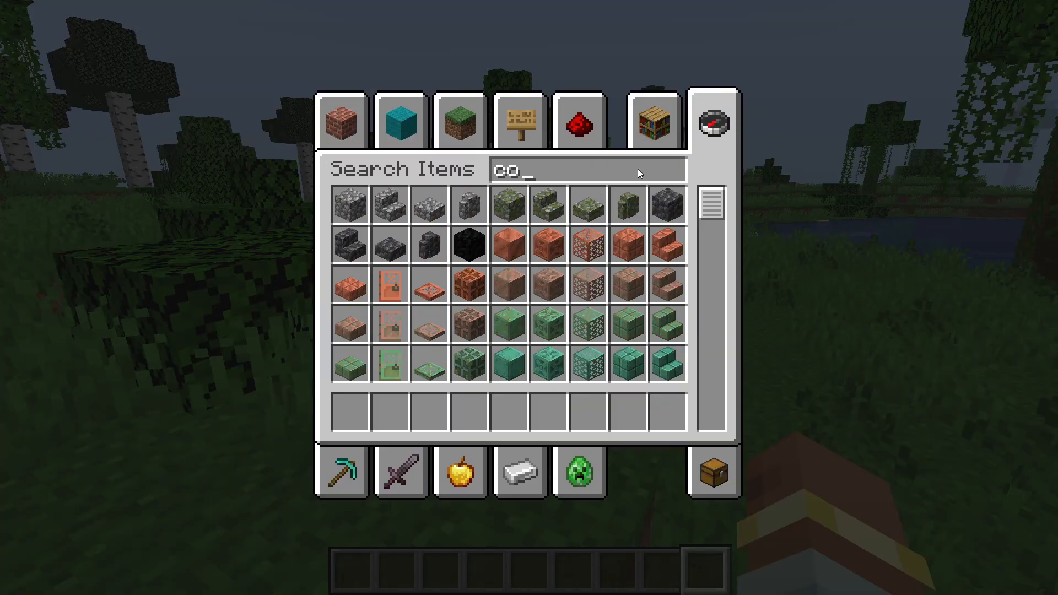
text(b)
shift+click(338, 191)
click(391, 402)
key(Escape)
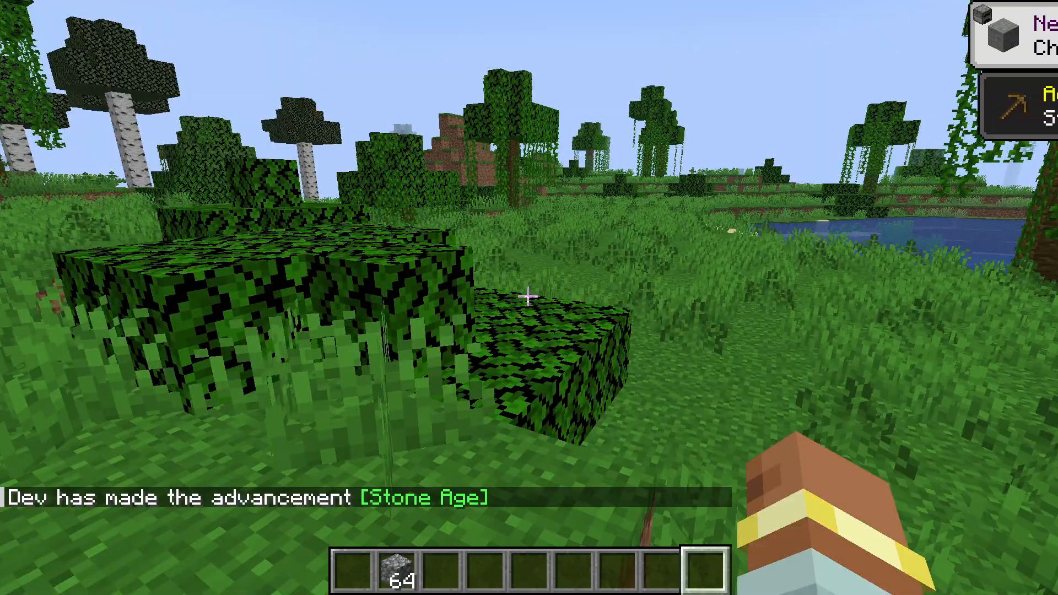
Reopen the advancement tree to check the branches following Stone Age
key(e)
key(Escape)
key(Escape)
click(490, 239)
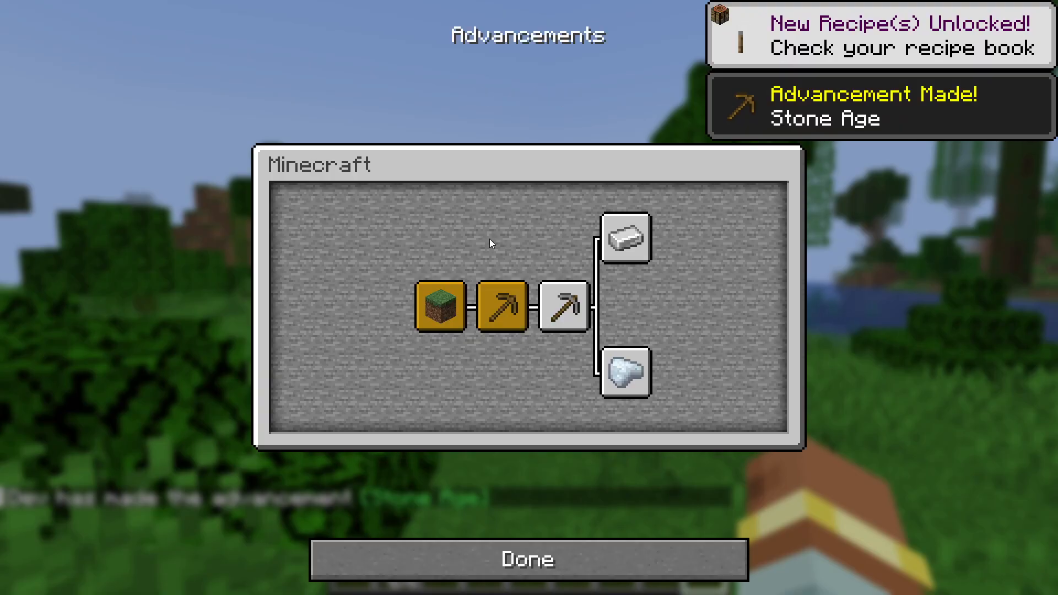
Examine the details of the Getting an Upgrade and Acquire Tin advancements, and return to the game
mouse_move(536, 302)
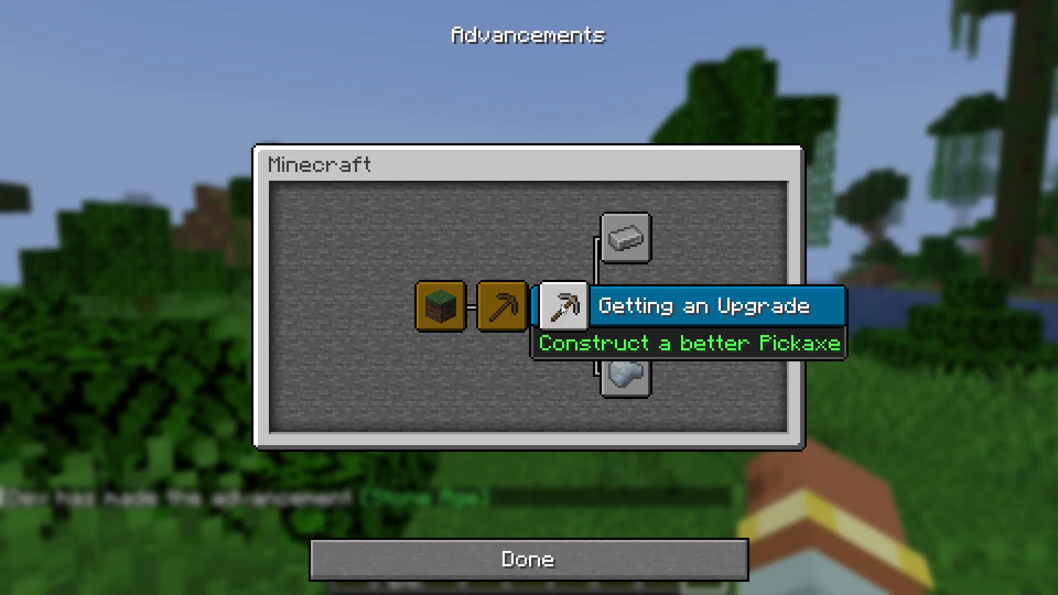
mouse_move(620, 376)
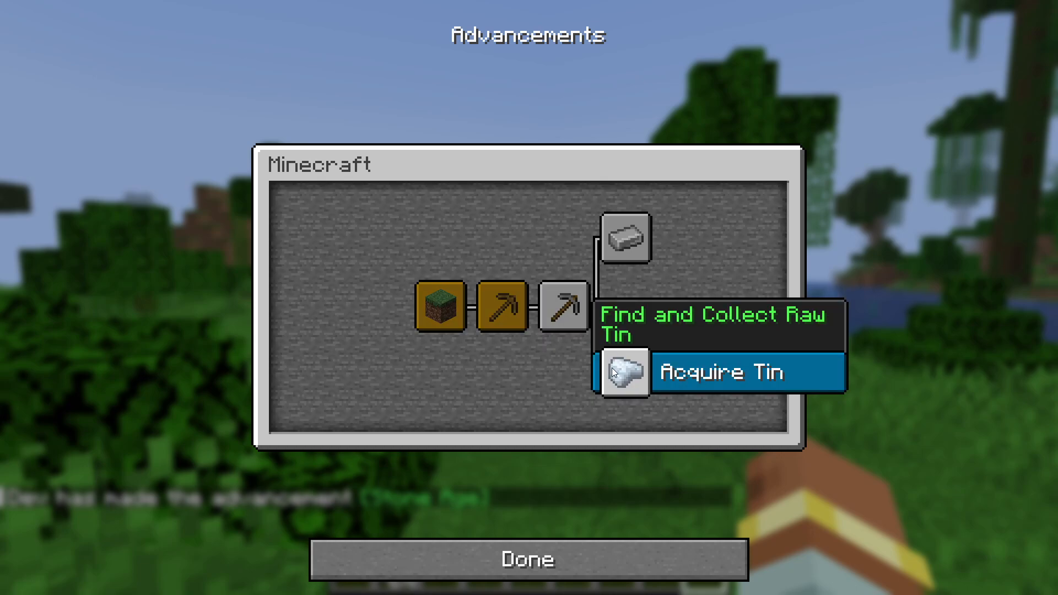
key(Escape)
key(Escape)
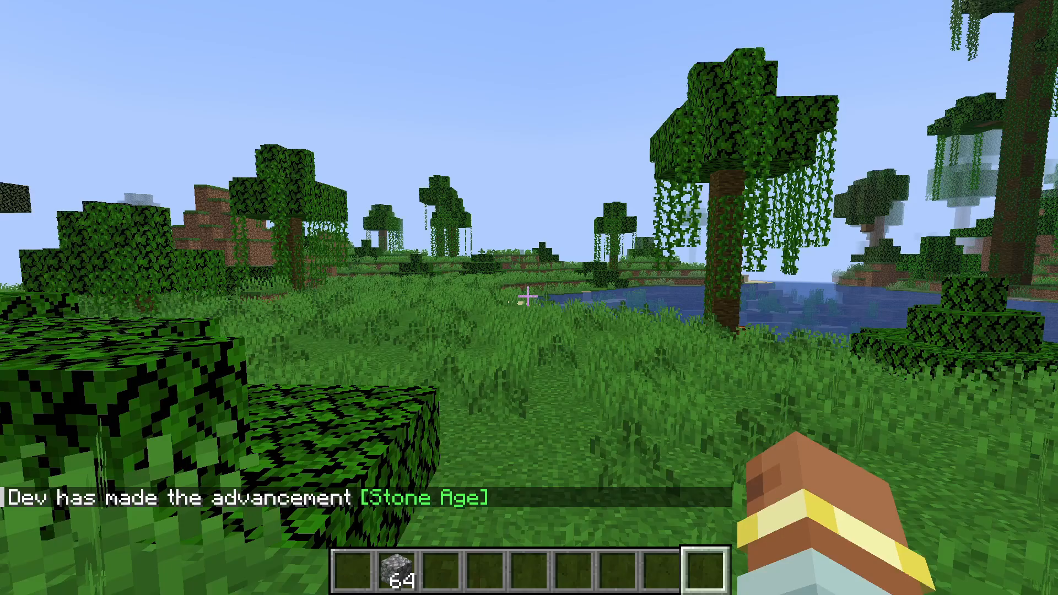
Search the creative inventory for "stone" and place a stone pickaxe in the fourth hotbar slot
text(estone)
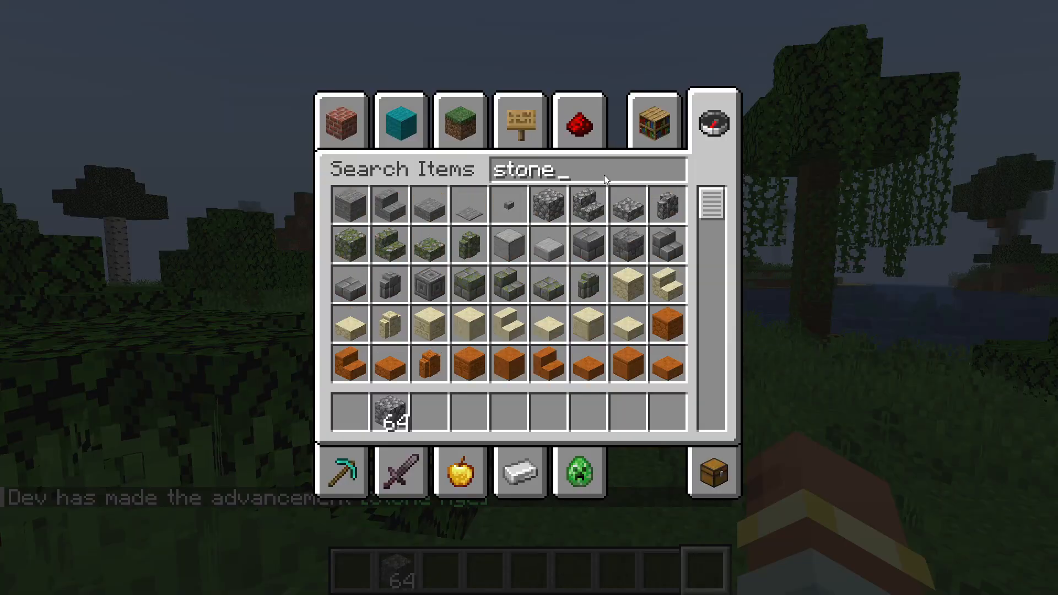
scroll(584, 248, down, 10)
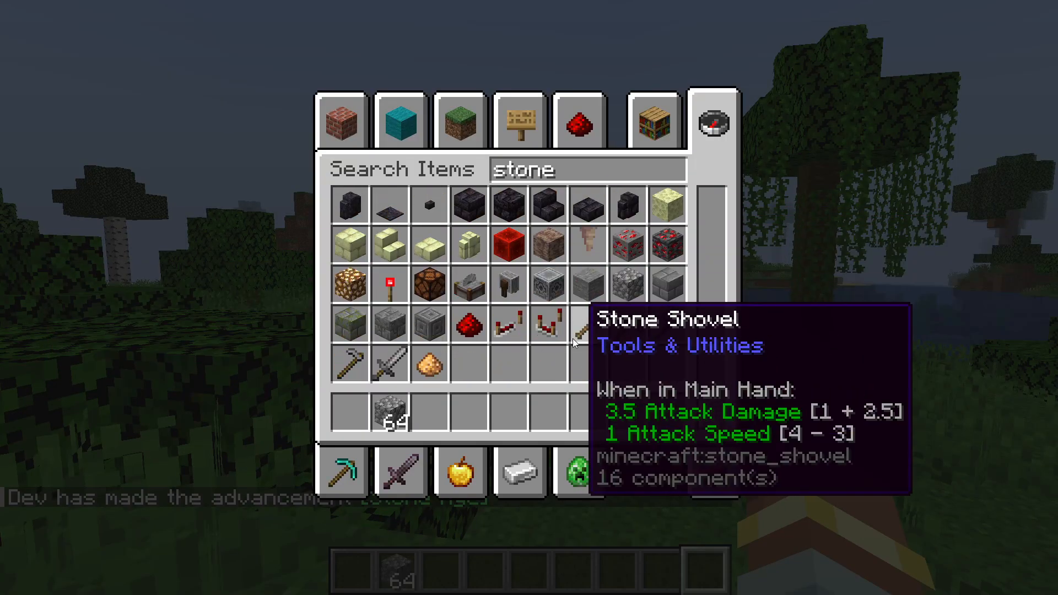
click(616, 326)
click(469, 413)
key(Escape)
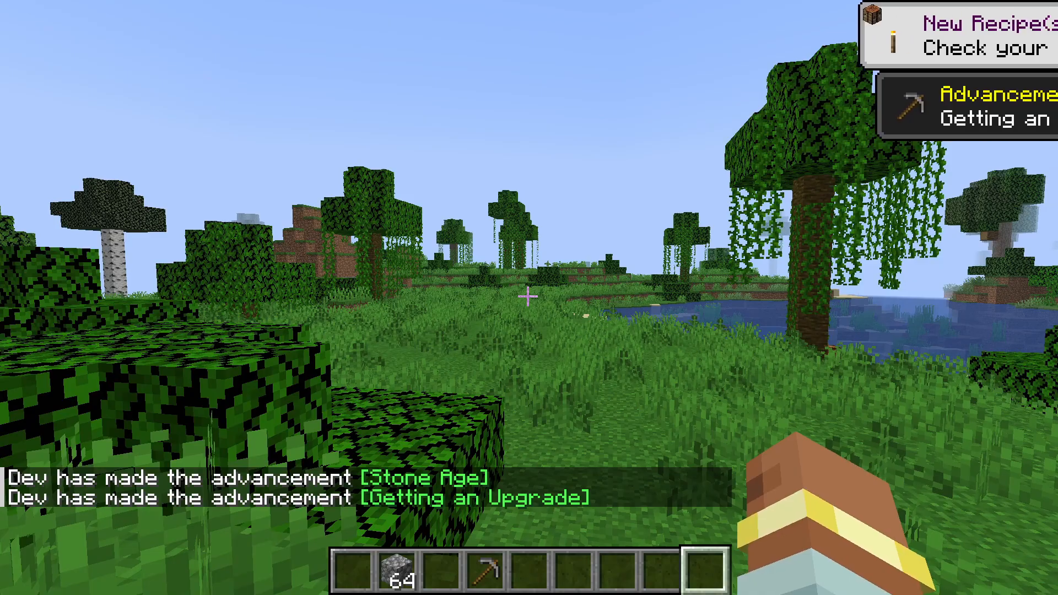
Check the advancement tree beyond Getting an Upgrade, including the Create Bronze details, and return to the game
key(Escape)
click(458, 220)
scroll(591, 310, down, 1)
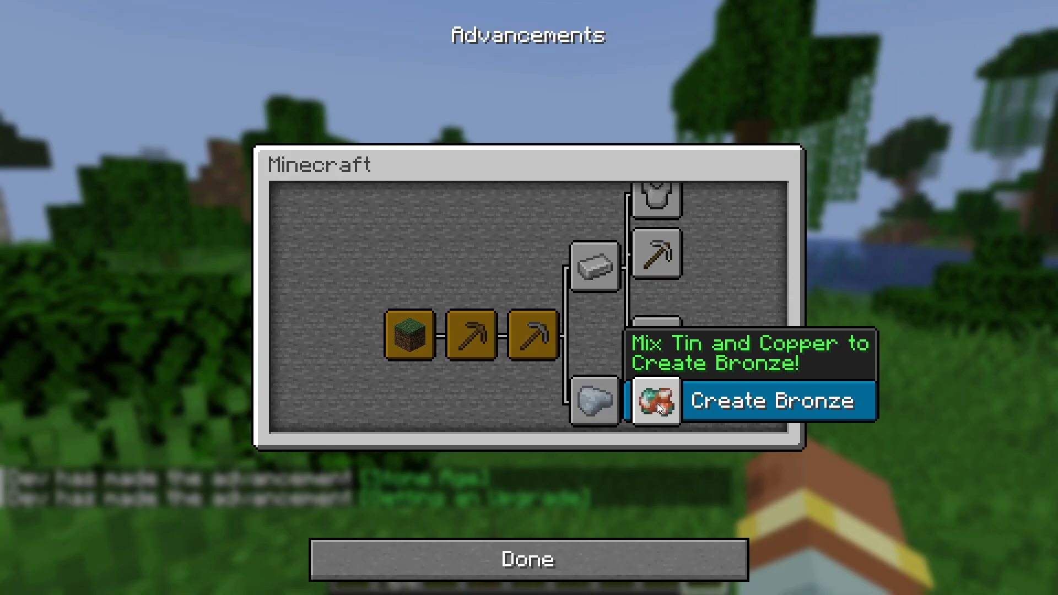
key(Escape)
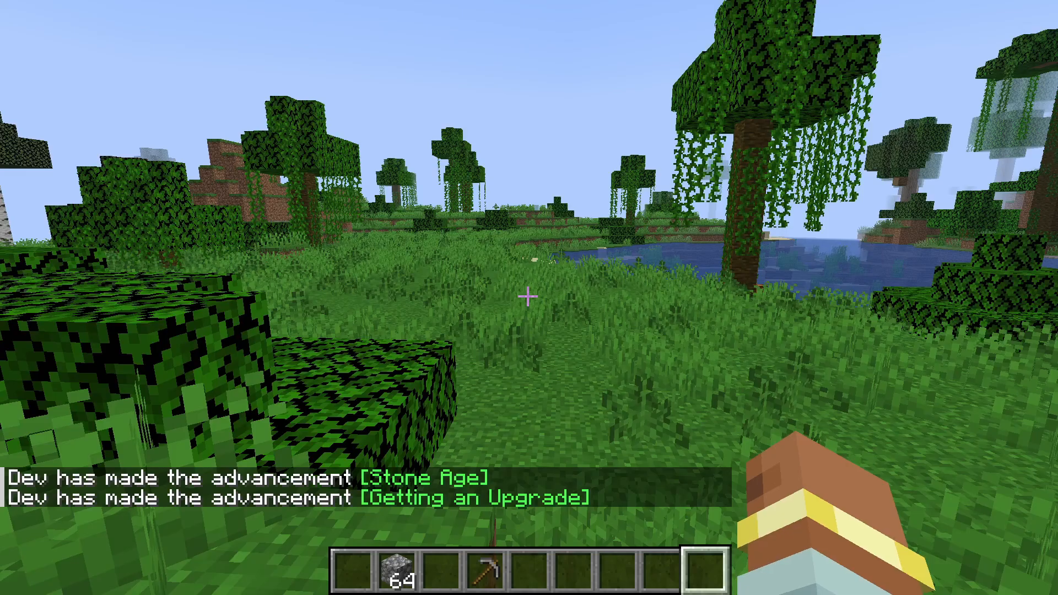
Search the creative inventory for "copper" and place a stack of 64 raw copper in the sixth hotbar slot
key(e)
text(cope)
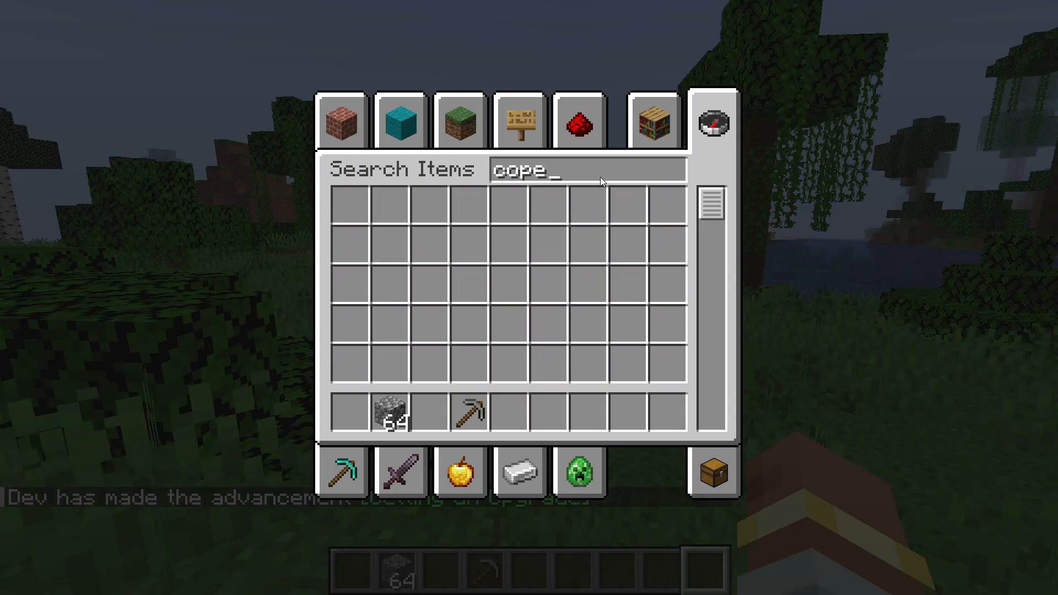
key(BackSpace)
text(per)
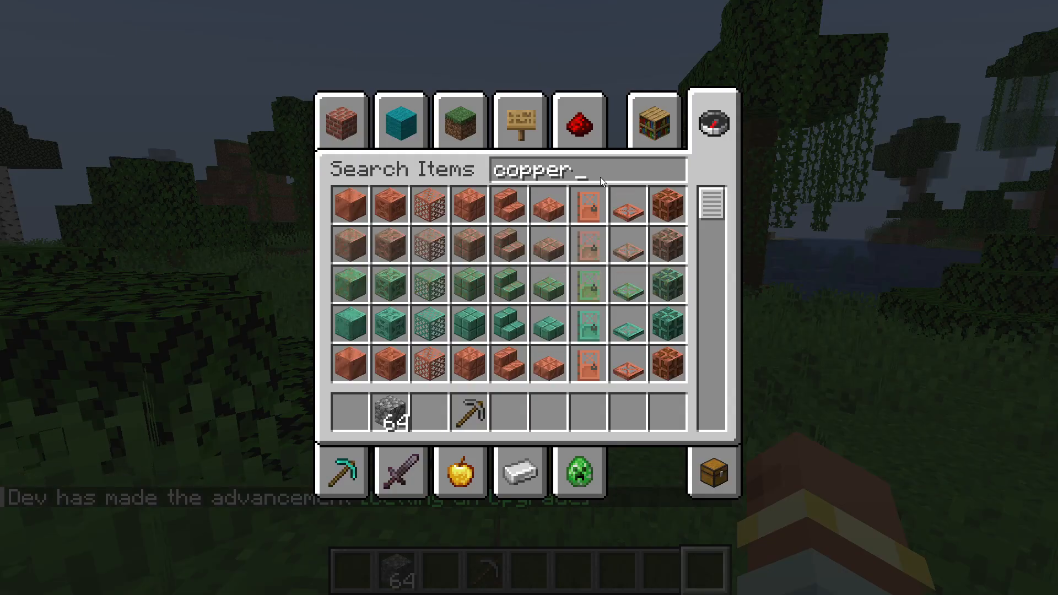
scroll(589, 256, down, 4)
click(469, 364)
click(547, 412)
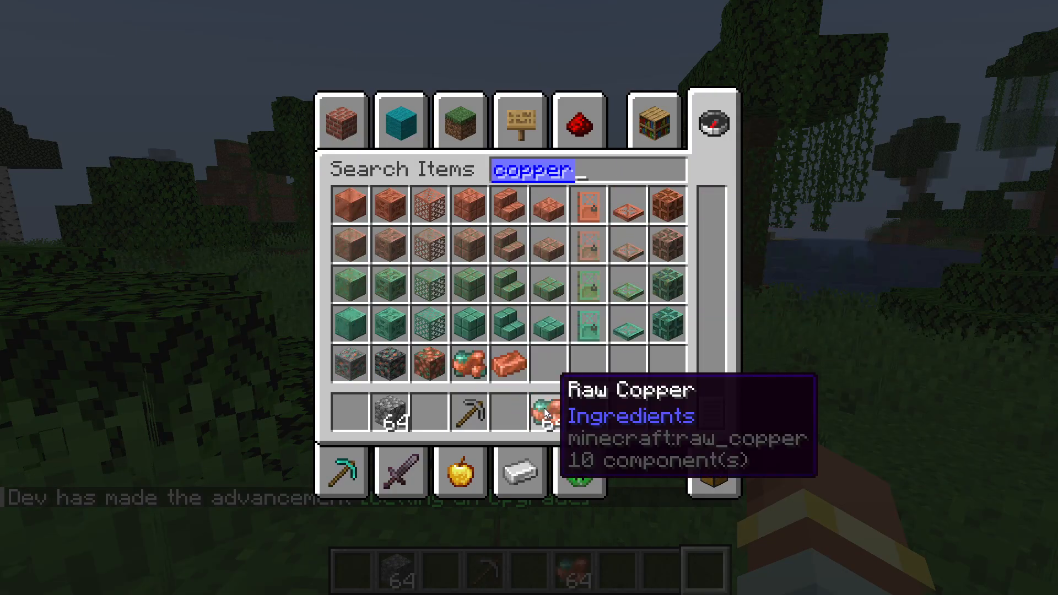
Search the creative inventory for "tin" and place a stack of 64 raw tin in the seventh hotbar slot
click(613, 174)
key(BackSpace)
key(BackSpace)
key(BackSpace)
key(BackSpace)
key(BackSpace)
key(BackSpace)
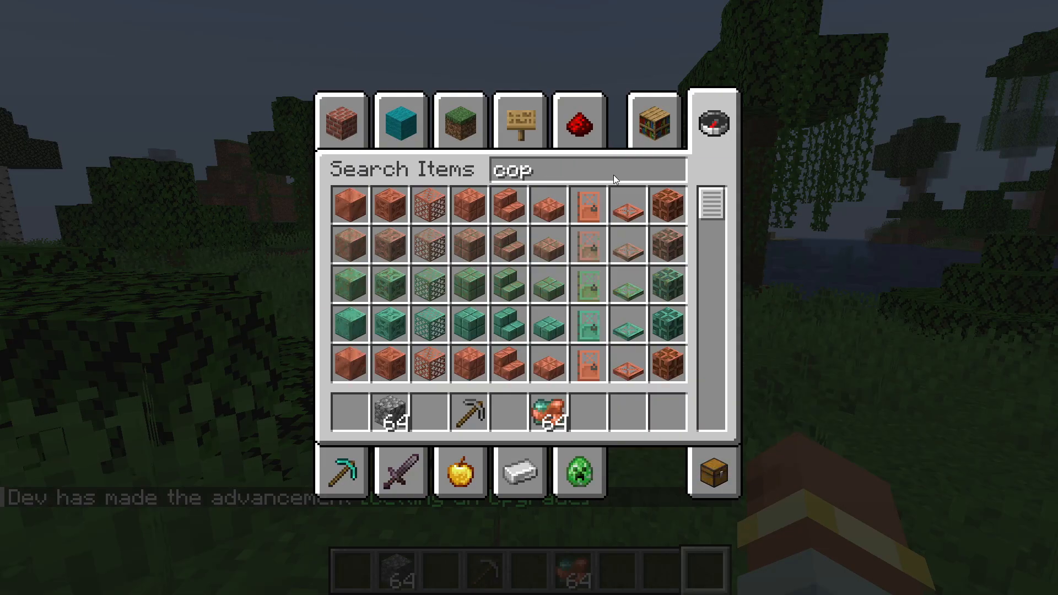
text(tin)
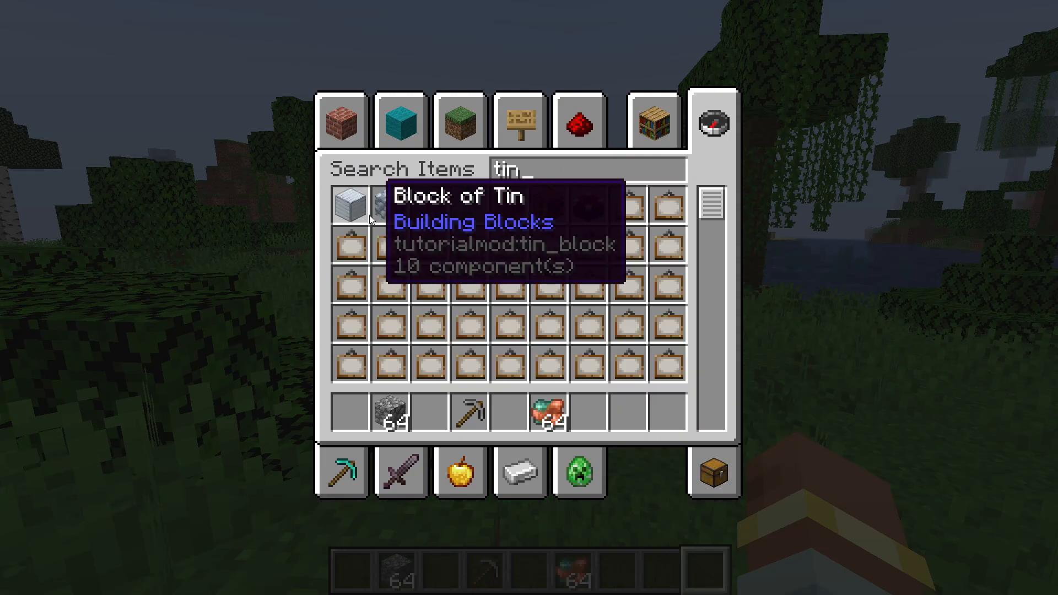
scroll(574, 302, down, 2)
click(630, 366)
click(592, 406)
key(Escape)
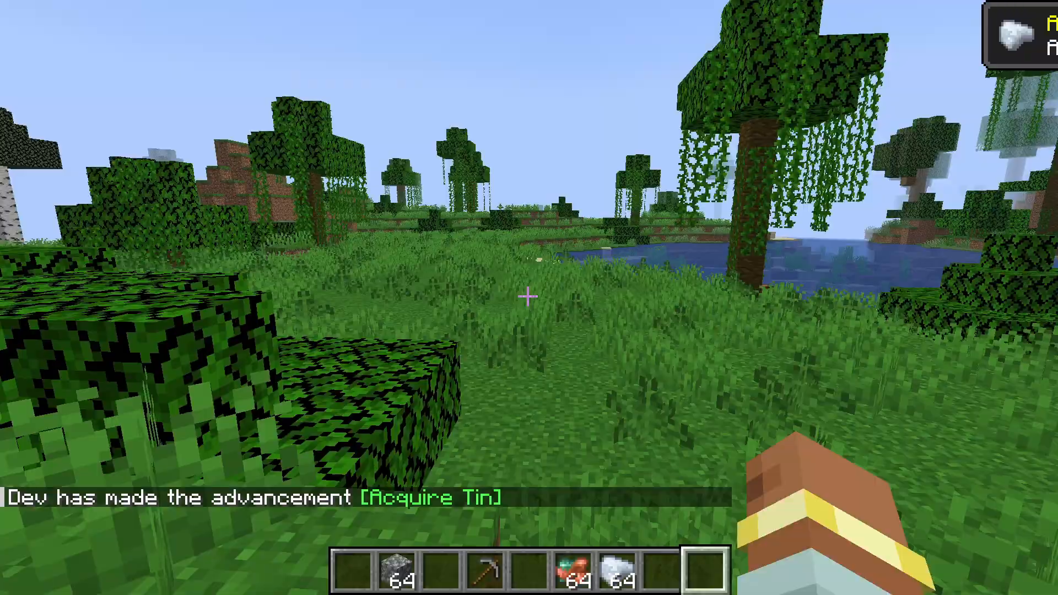
Inspect the Acquire Tin advancement's description in the chat history
key(Escape)
key(Escape)
key(t)
mouse_move(455, 497)
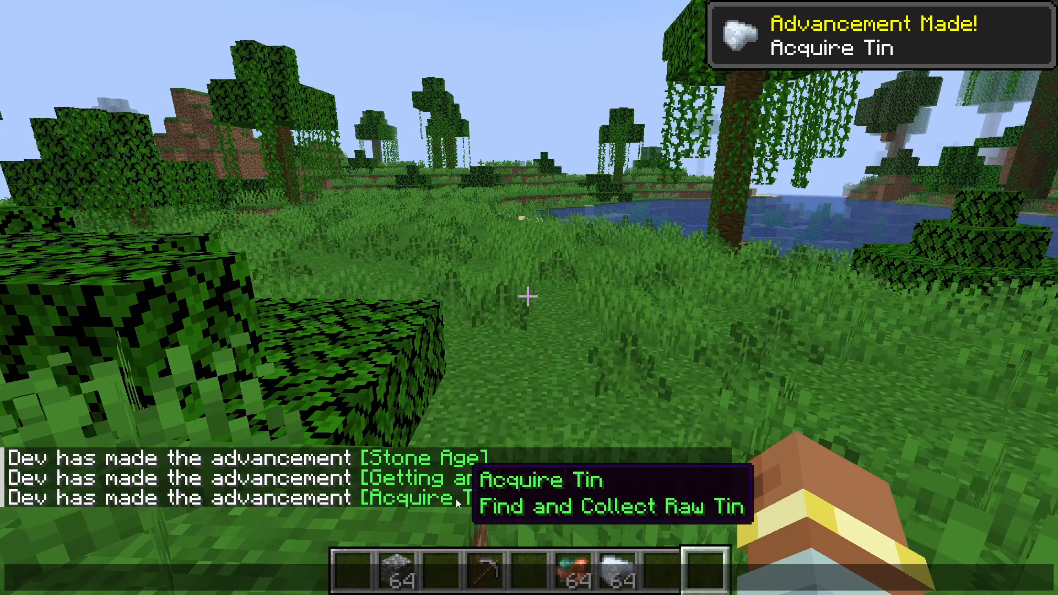
key(Escape)
Check the Acquire Tin and Create Bronze branch in the advancement tree, and return to the game
key(Escape)
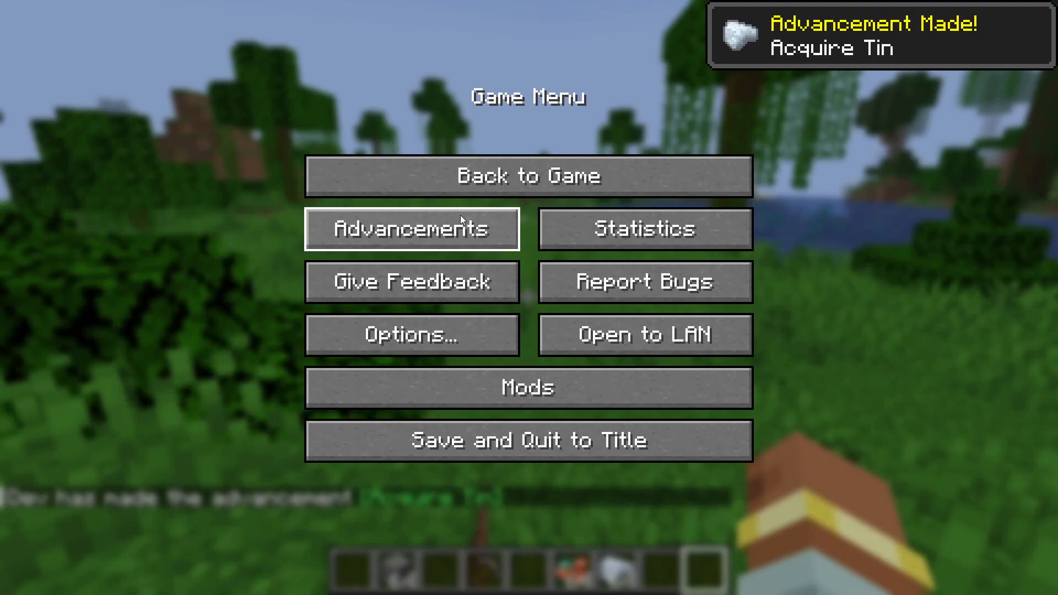
click(460, 218)
scroll(579, 341, down, 1)
mouse_move(667, 402)
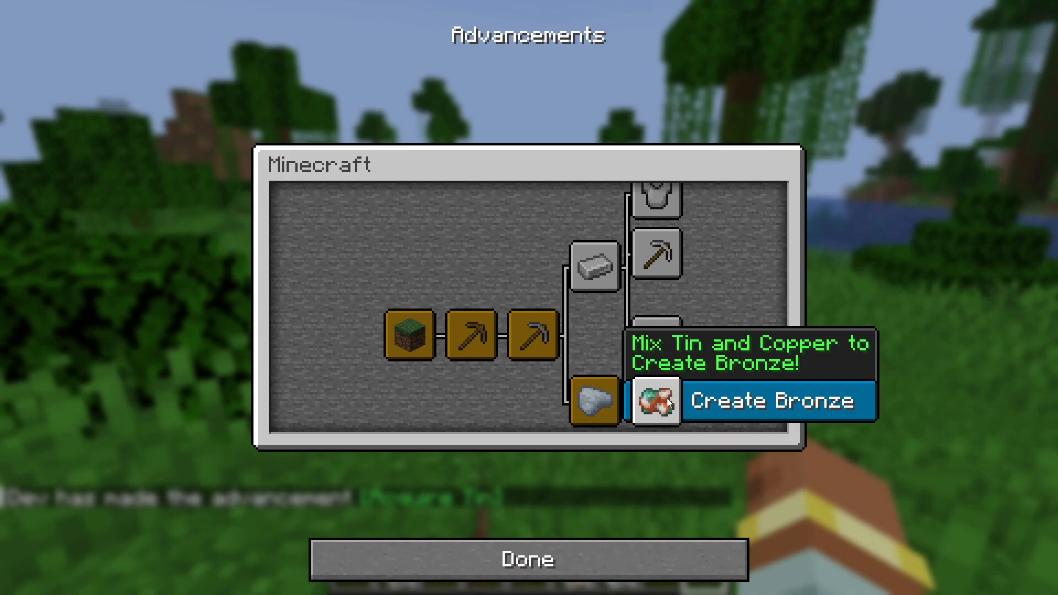
key(Escape)
key(Escape)
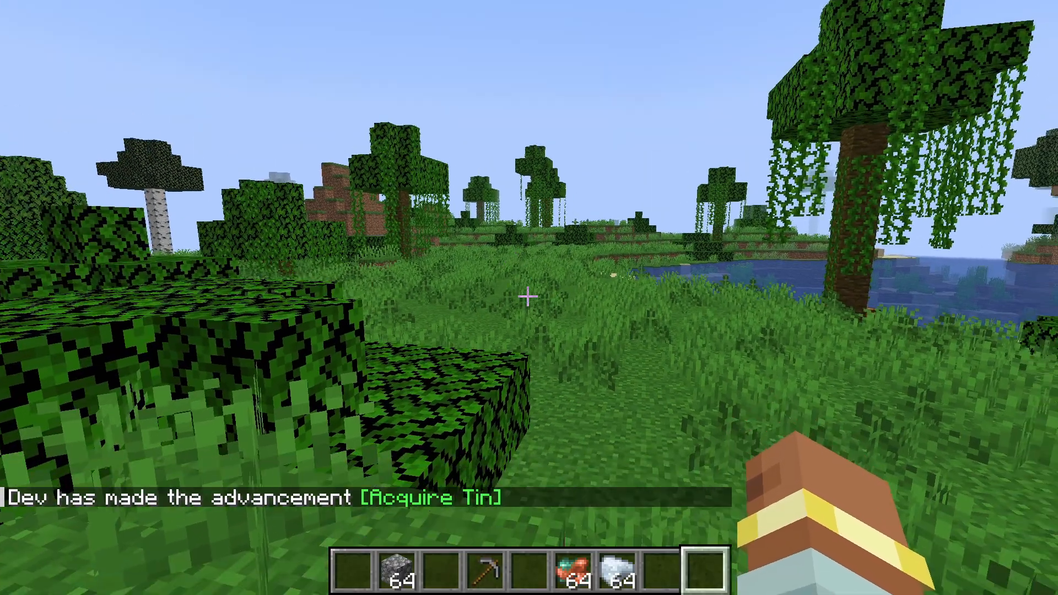
Craft two raw bronze at the crafting table by combining raw copper and raw tin in the bottom row
key(e)
key(e)
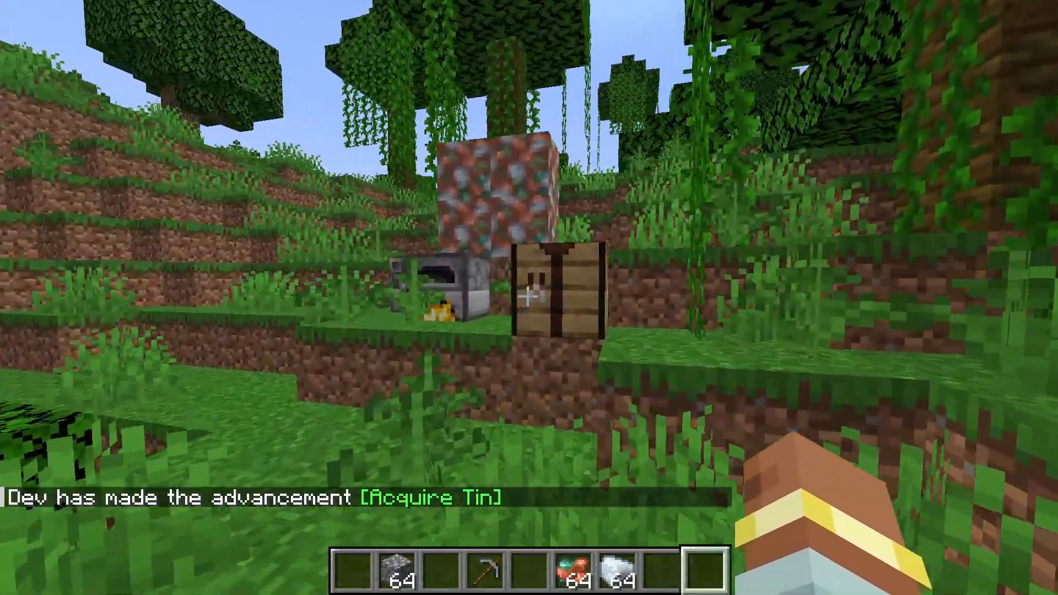
right_click(529, 298)
click(568, 445)
click(458, 247)
click(608, 445)
click(498, 248)
click(619, 212)
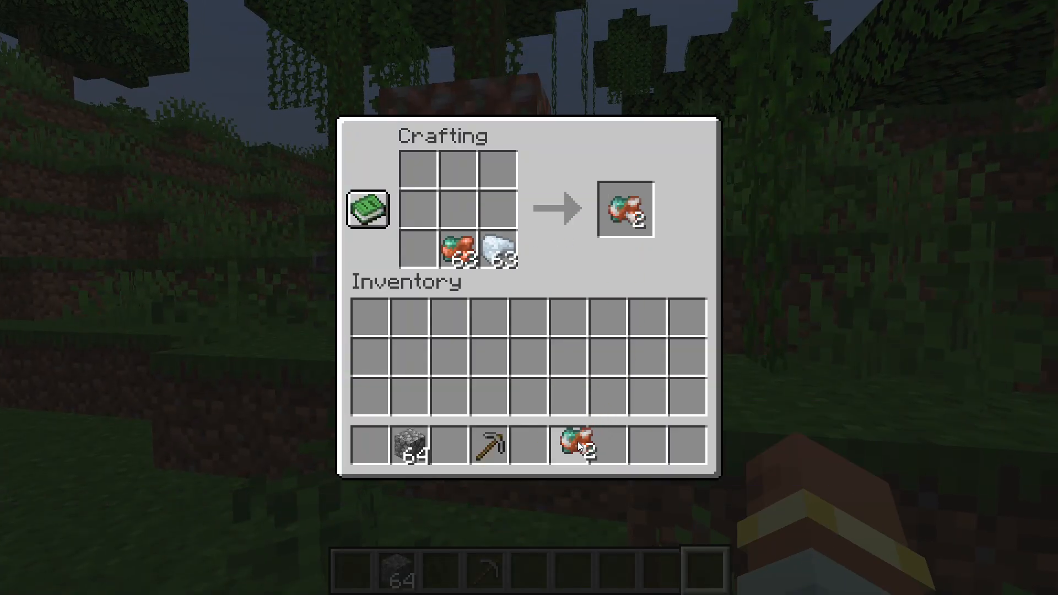
click(577, 442)
key(e)
Inspect the Create Bronze advancement's description in the chat history
key(t)
mouse_move(458, 498)
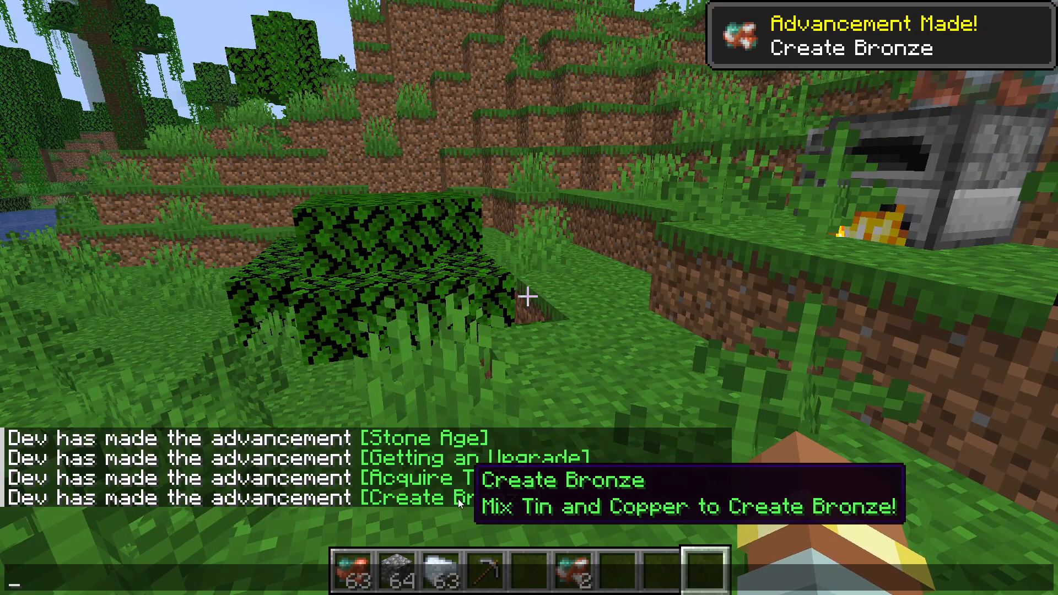
key(Escape)
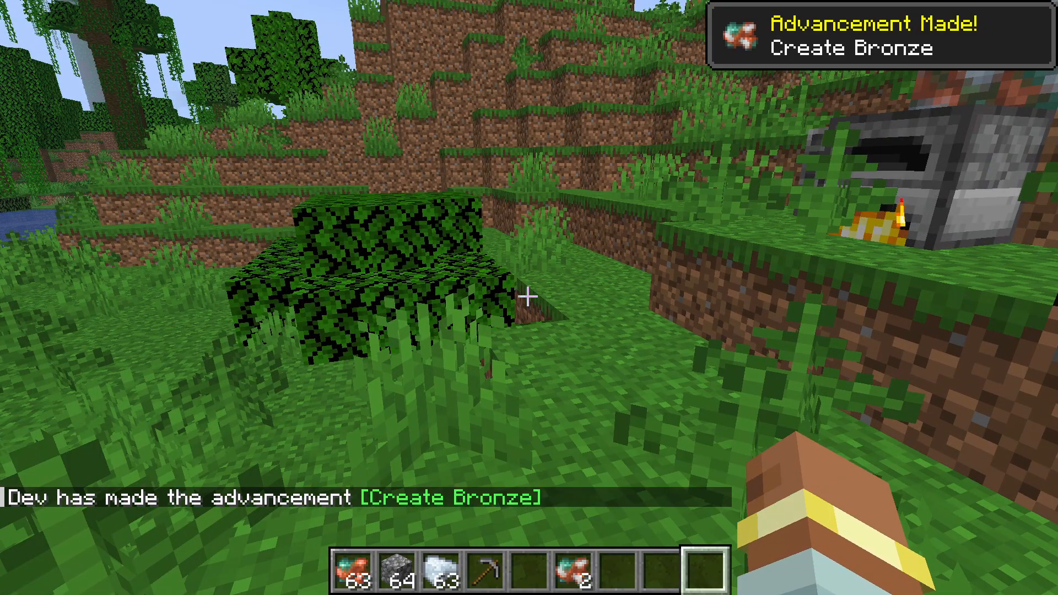
Verify the completion of Create Bronze and Acquire Tin in the advancement tree, and return to the game
key(Escape)
click(477, 232)
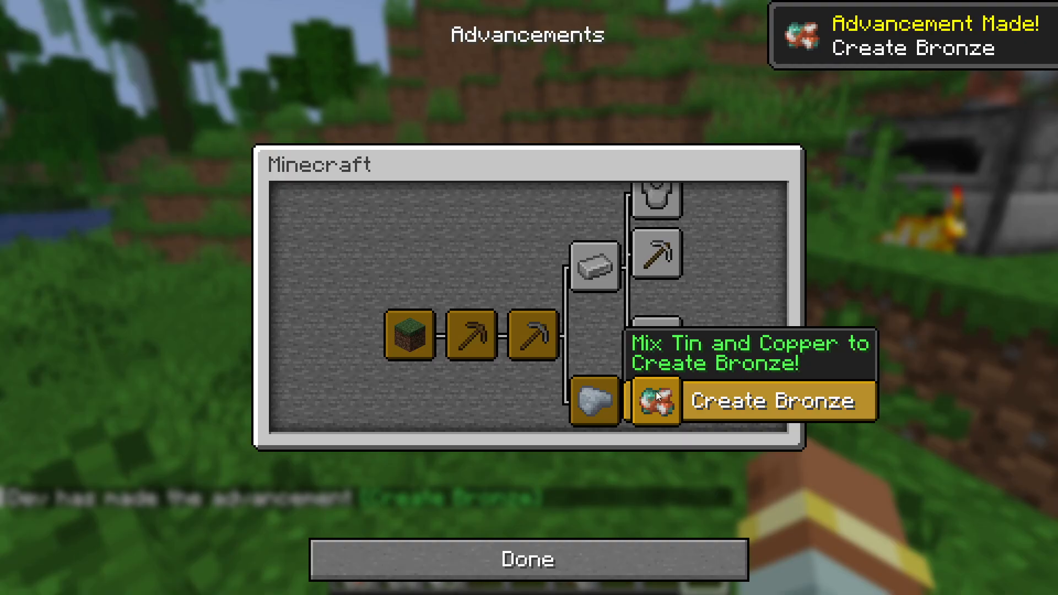
scroll(713, 311, up, 1)
scroll(606, 375, down, 1)
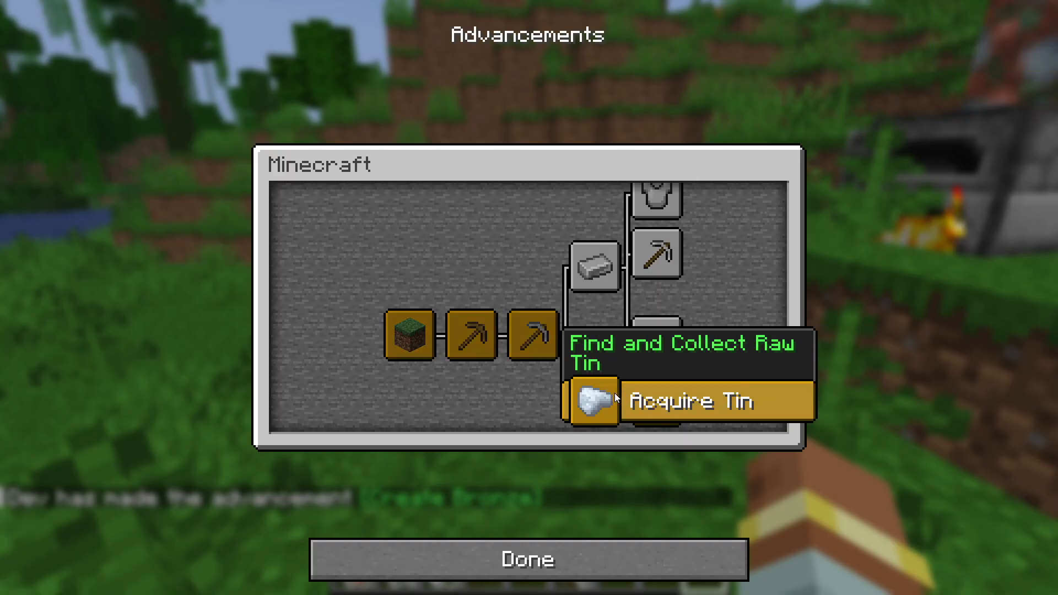
key(Escape)
key(Escape)
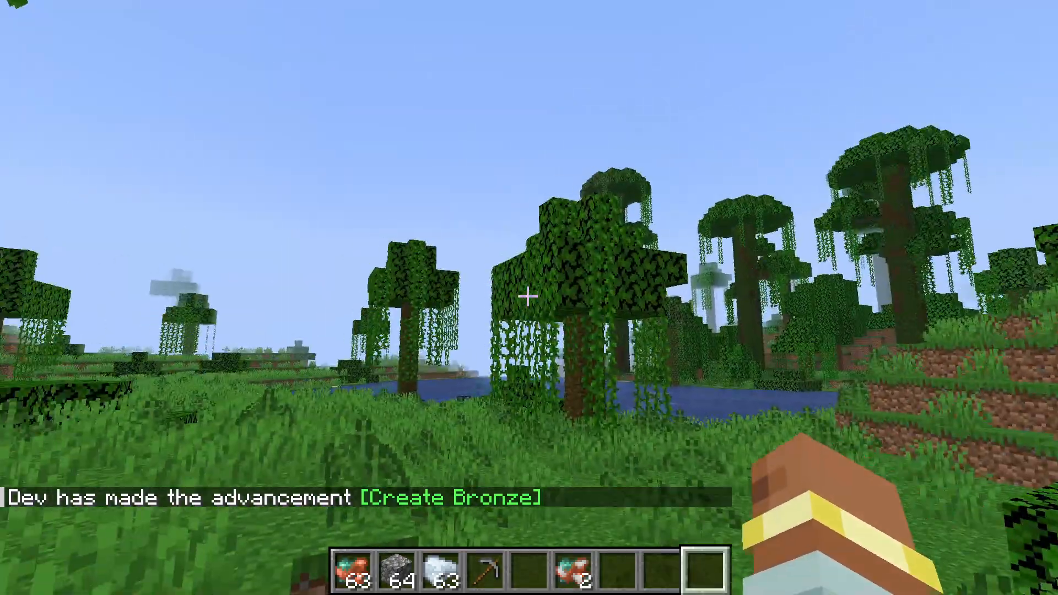
Hold the crafted bronze item from the sixth hotbar slot and switch the game mode to survival with a command
key(6)
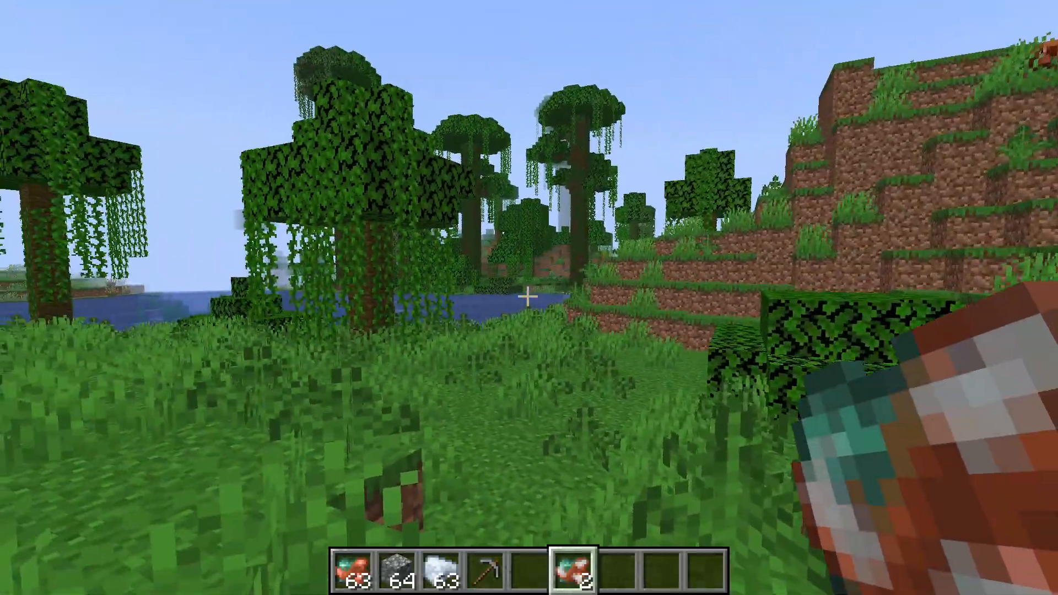
key(slash)
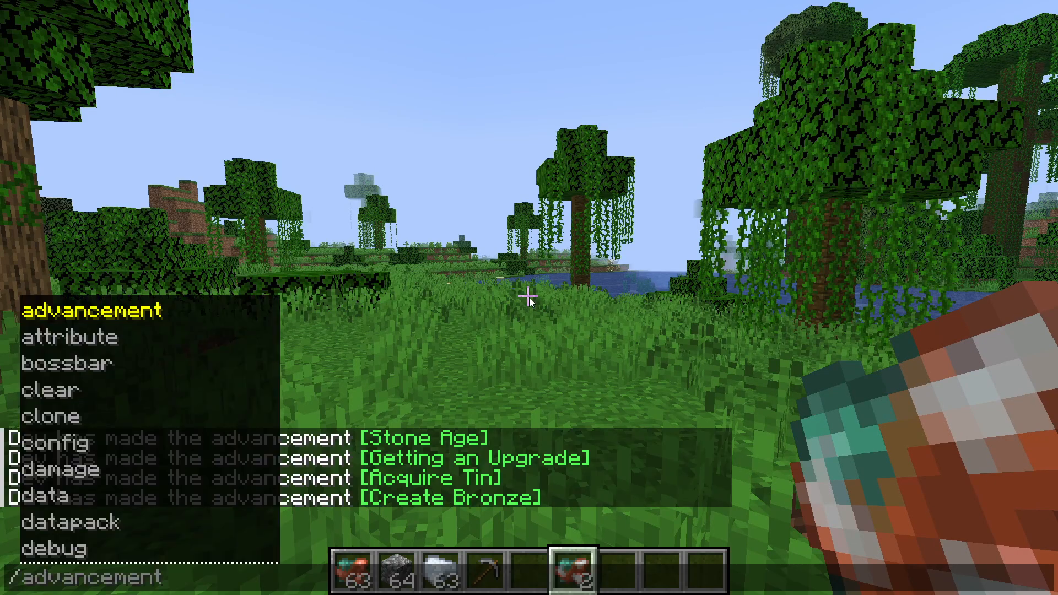
text(gamemode cur)
key(BackSpace)
key(BackSpace)
text(sur)
key(Tab)
key(Return)
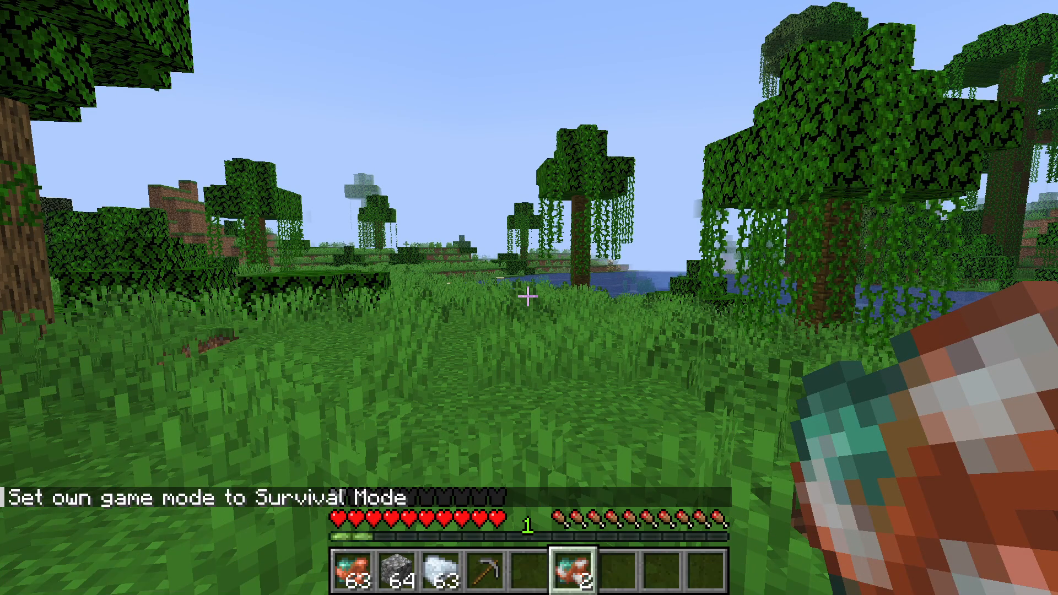
Hold the crafted bronze item again and review the earned advancements in the chat history, including Acquire Tin
key(5)
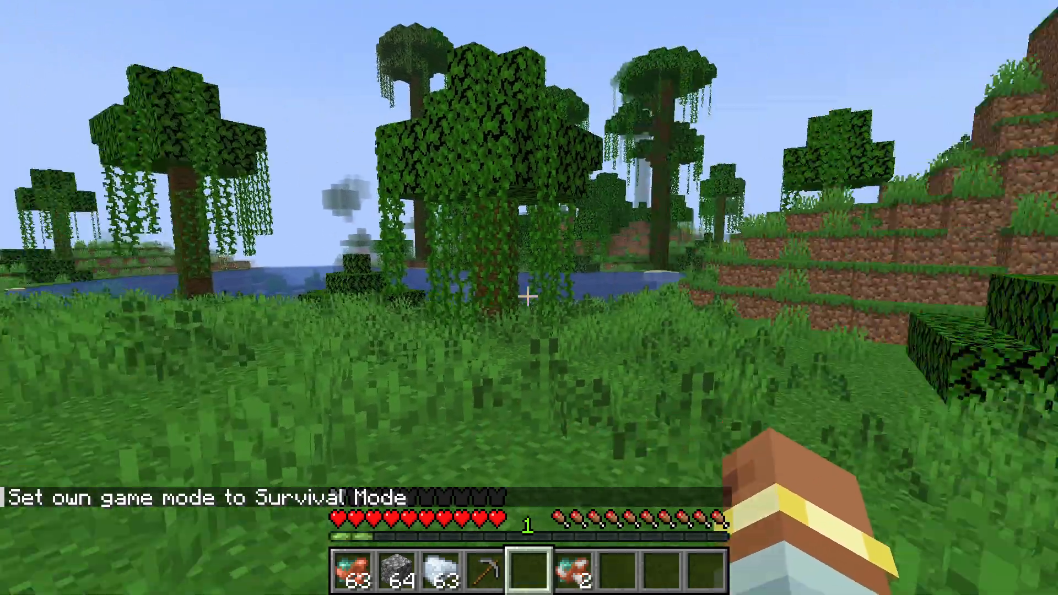
key(6)
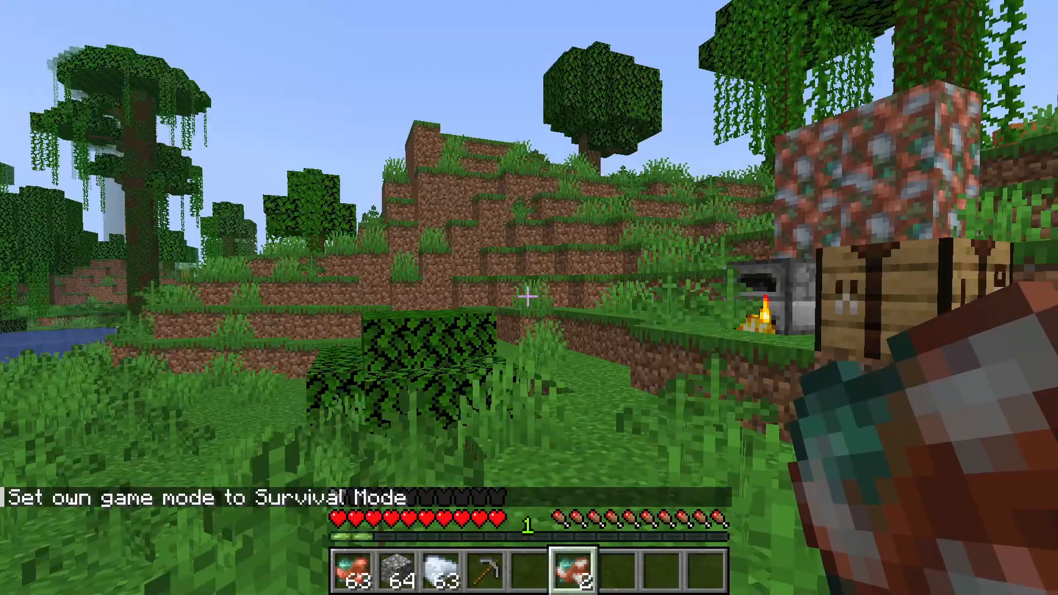
key(t)
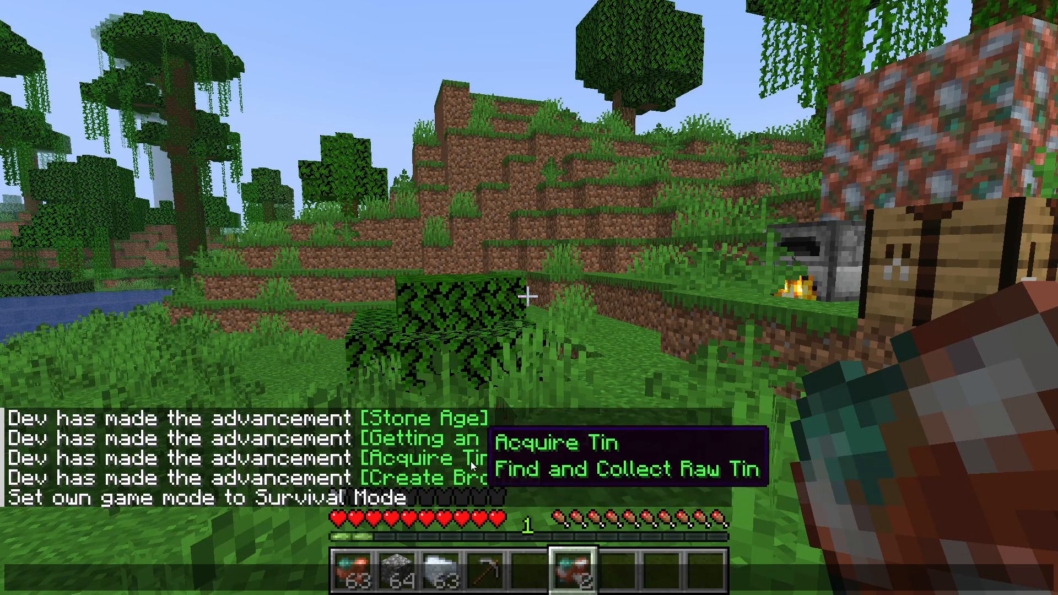